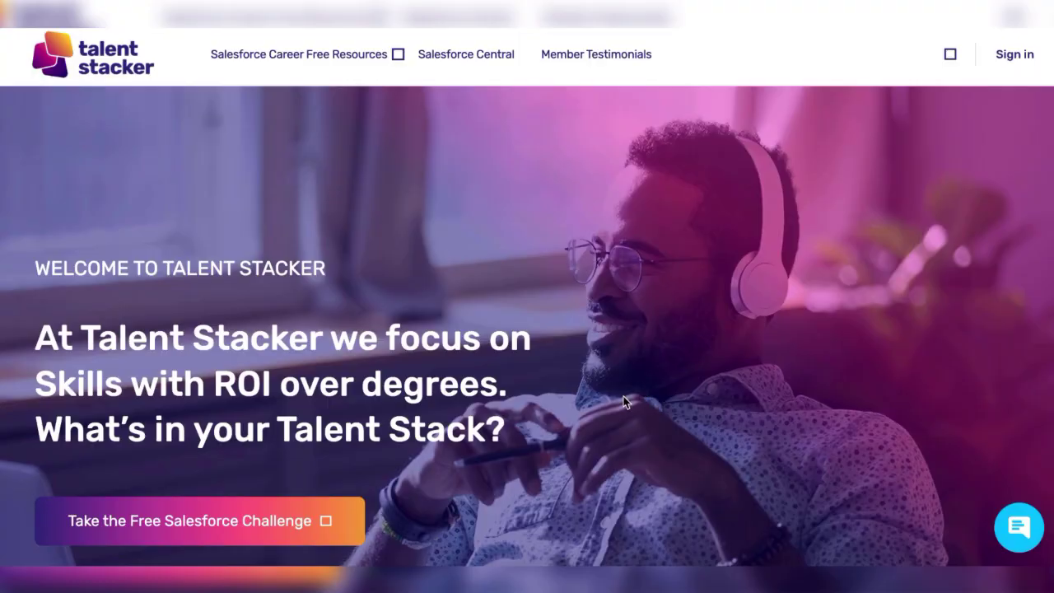
# Open the free Salesforce Challenge sign-up form and enter the member's first name and e-mail address.
pyautogui.click(316, 519)
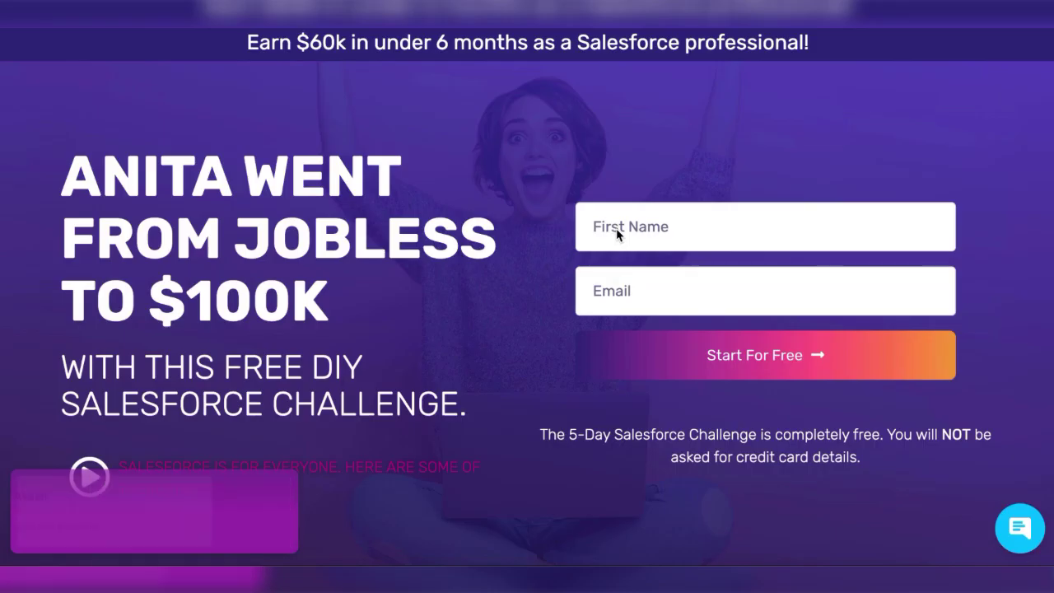
pyautogui.click(616, 233)
pyautogui.write('New')
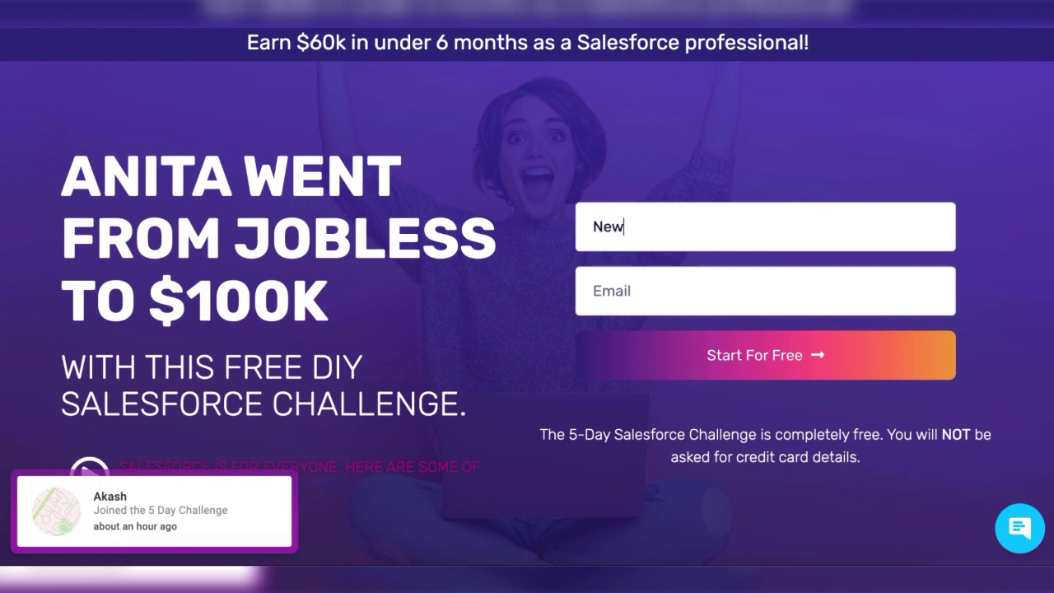
pyautogui.write('Memben')
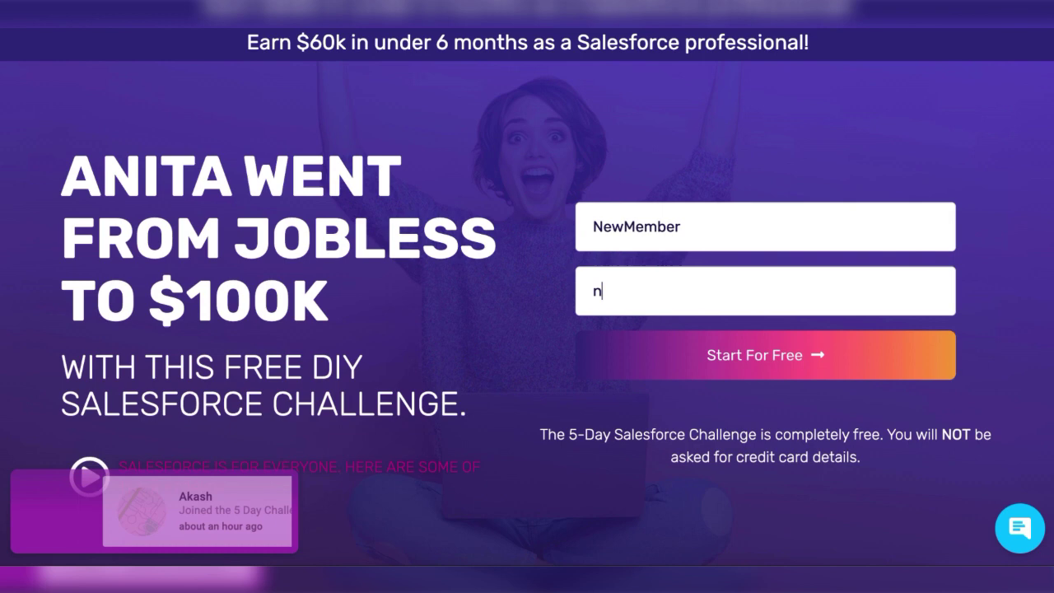
pyautogui.write('ew@member.com')
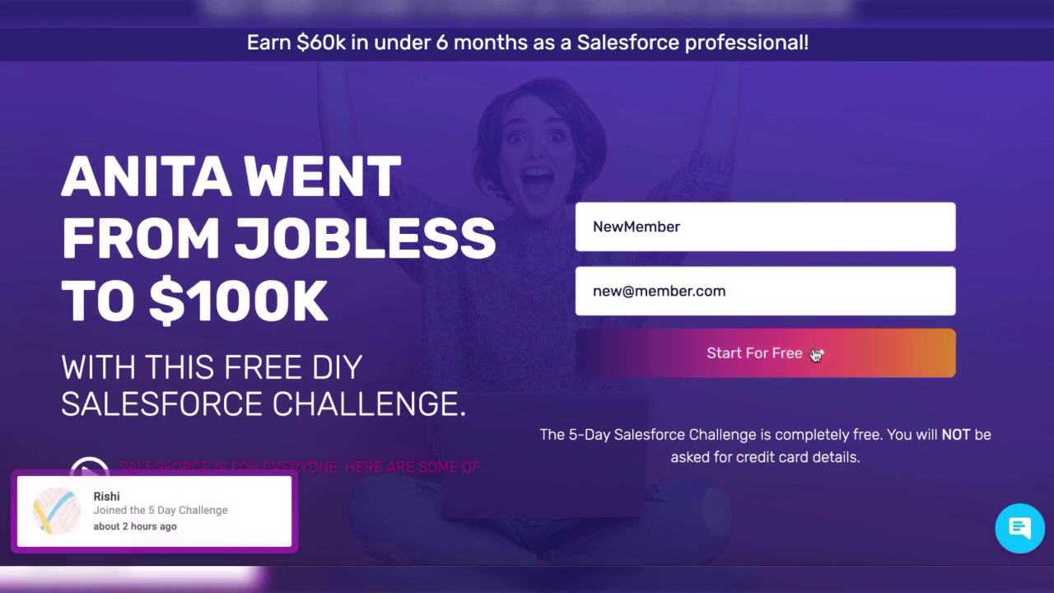
# Submit the sign-up, open the resulting New Member lead from Home, and start converting it.
pyautogui.click(814, 348)
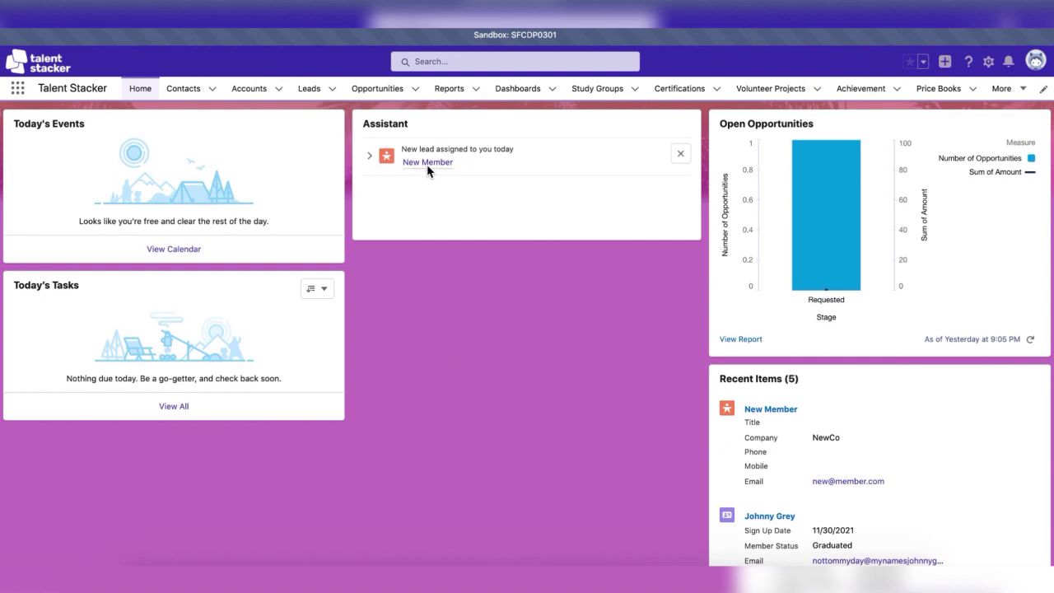
pyautogui.moveTo(426, 169)
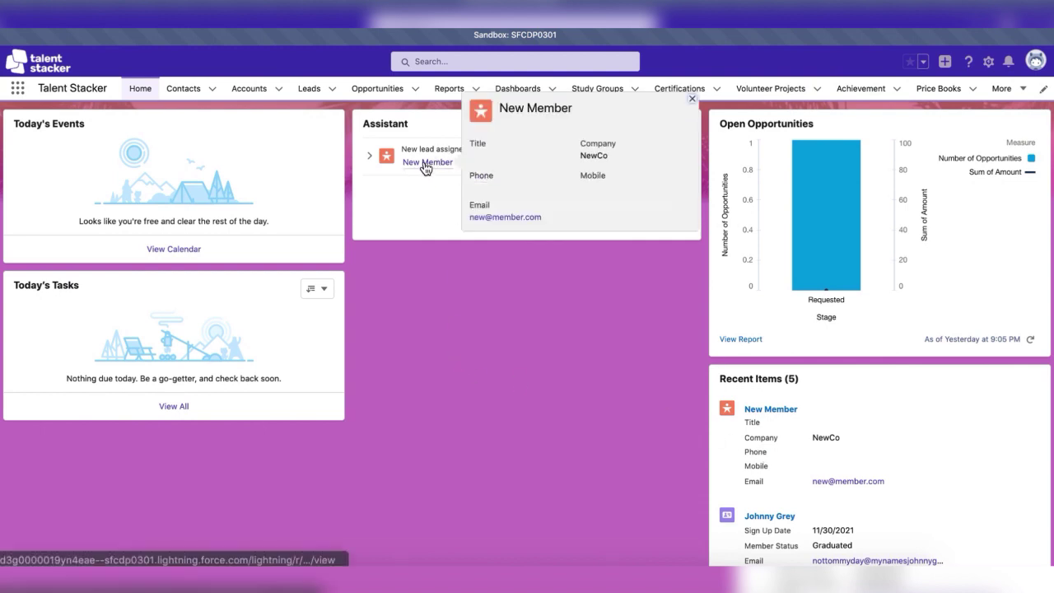
pyautogui.click(426, 164)
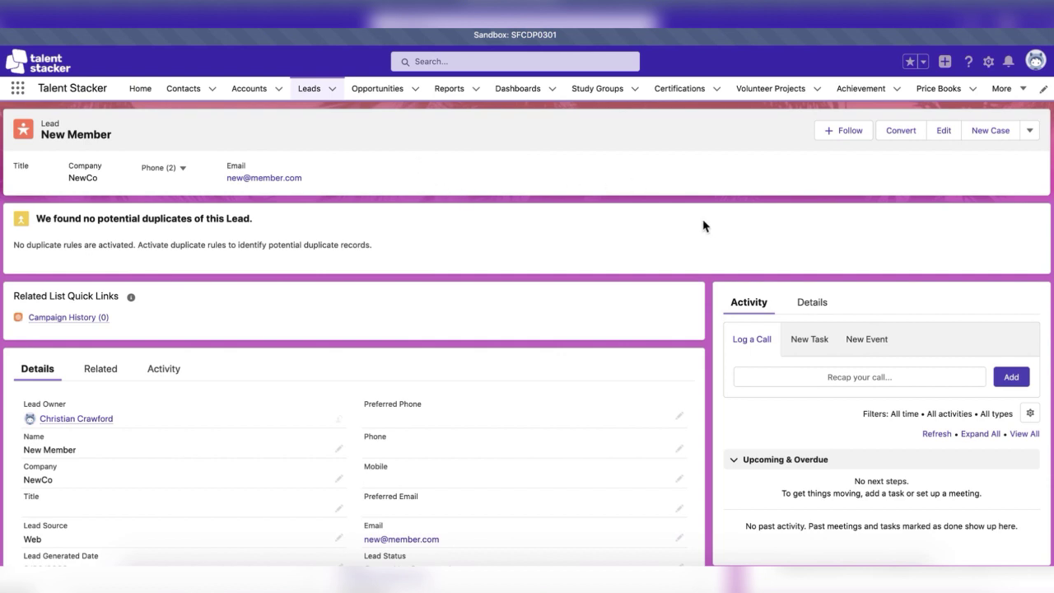
pyautogui.click(904, 131)
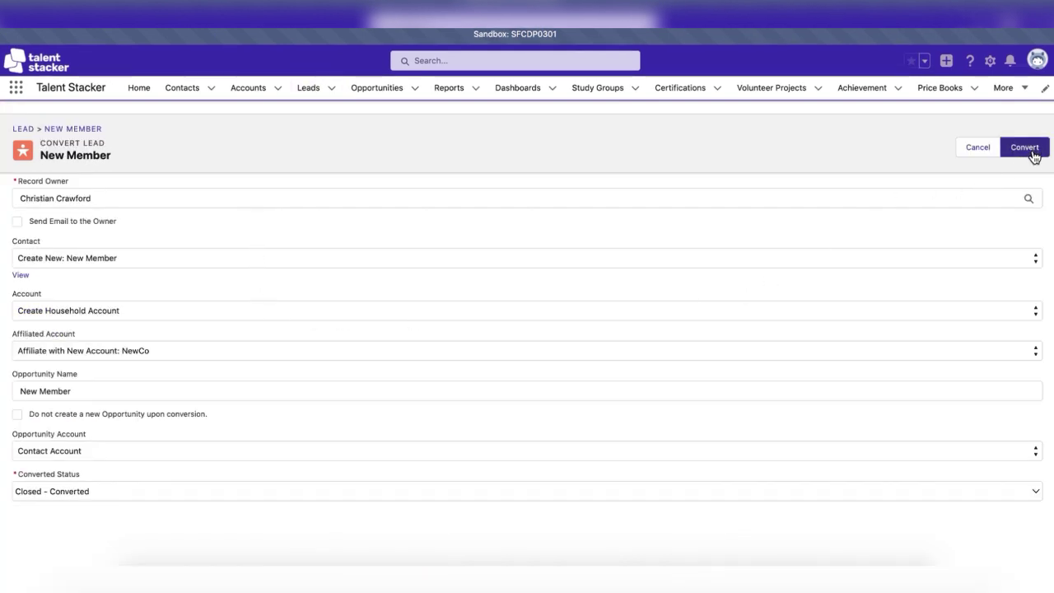
# Convert the lead into a contact and look over the new contact's Details.
pyautogui.click(1025, 148)
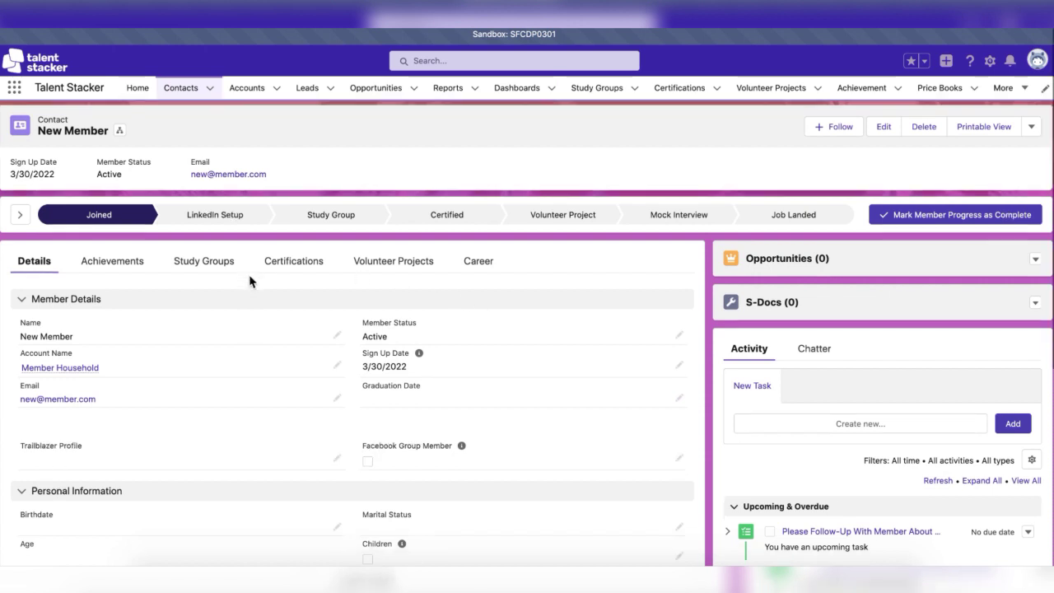
pyautogui.scroll(-3, 250, 281)
pyautogui.scroll(-3, 249, 280)
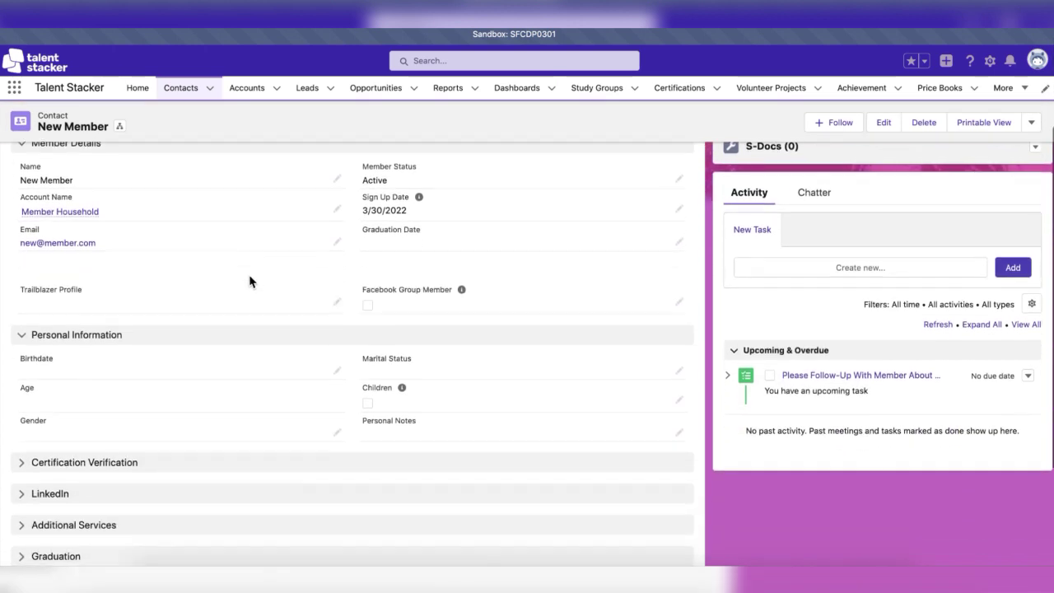
pyautogui.scroll(-2, 249, 281)
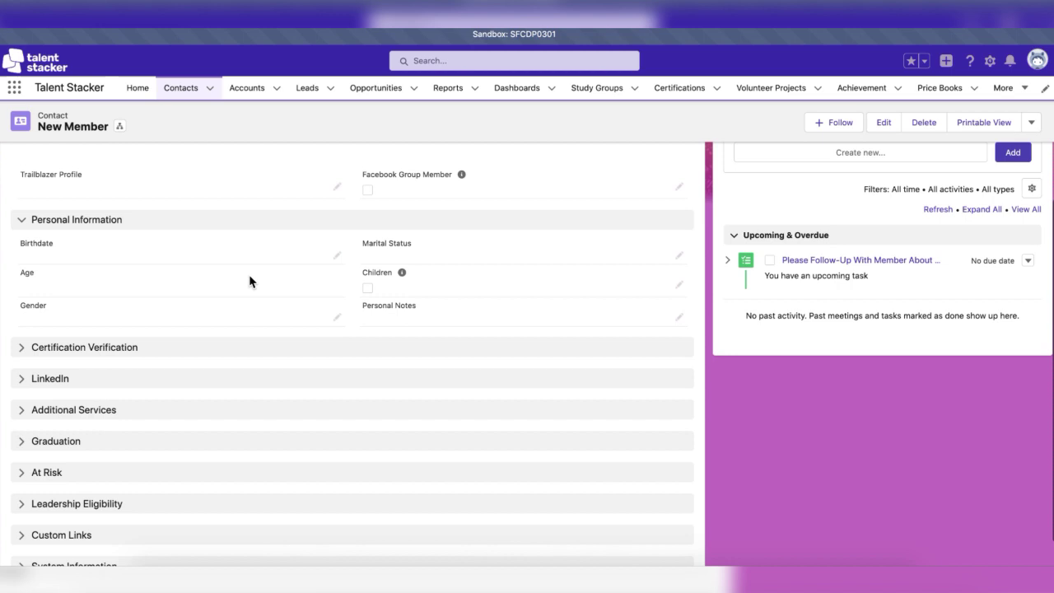
pyautogui.scroll(5, 249, 281)
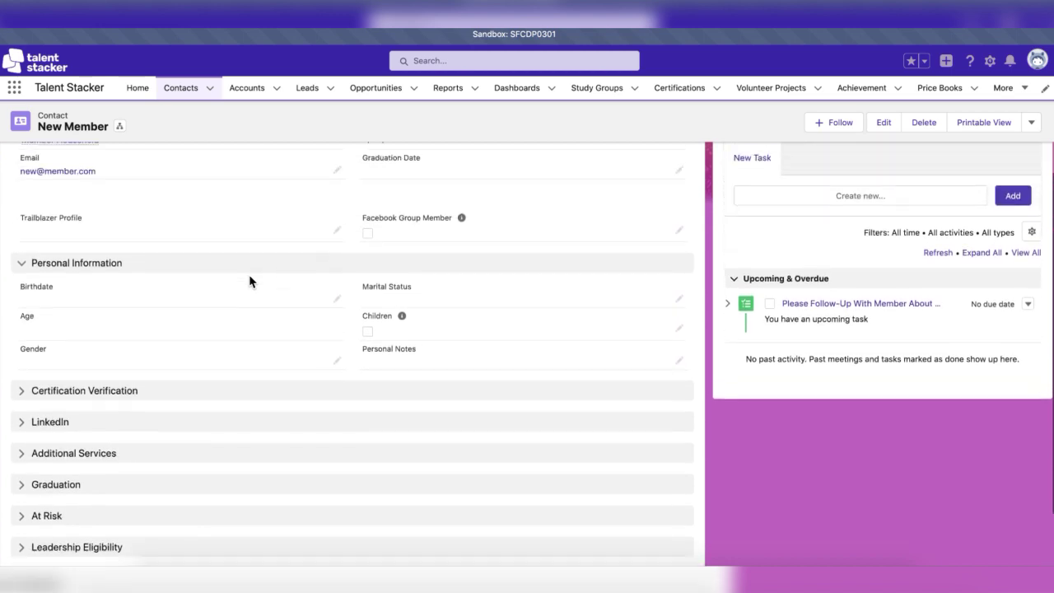
pyautogui.scroll(3, 249, 281)
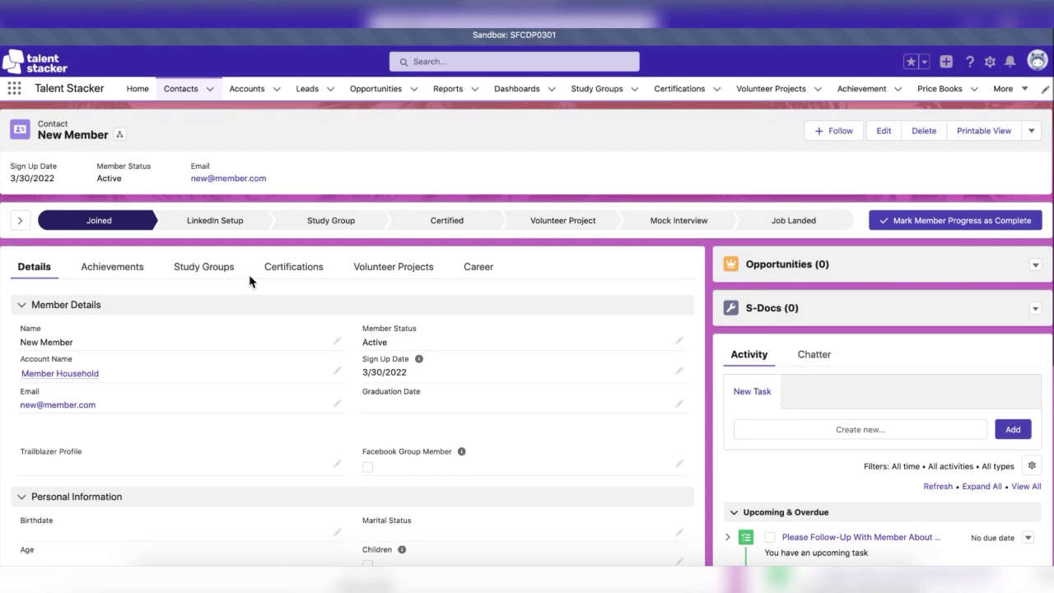
# In the Joined stage key fields, tick Facebook Group Member, paste the Trailblazer profile link, and save.
pyautogui.click(21, 225)
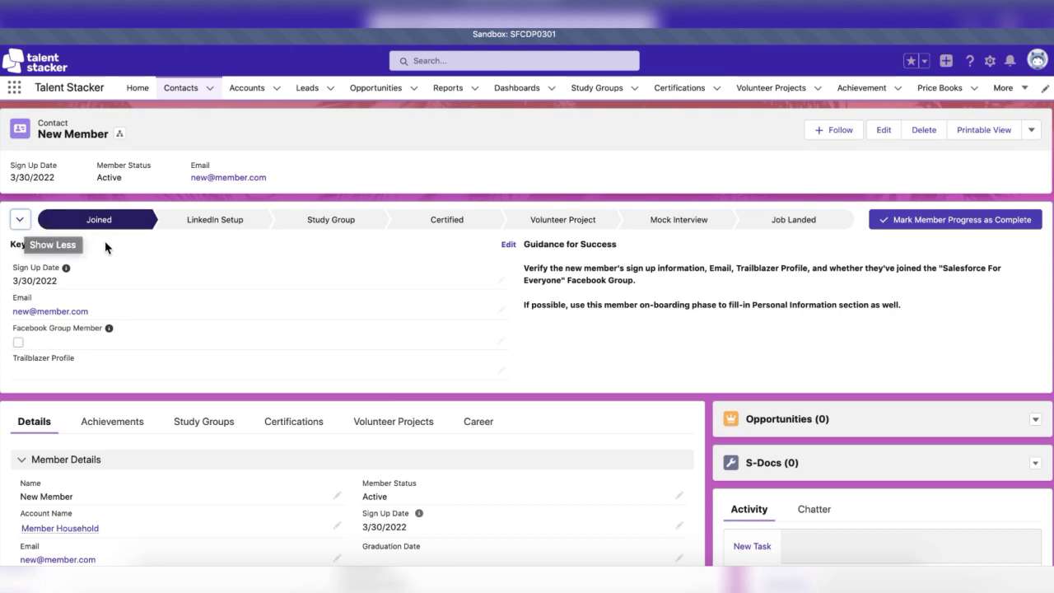
pyautogui.click(499, 339)
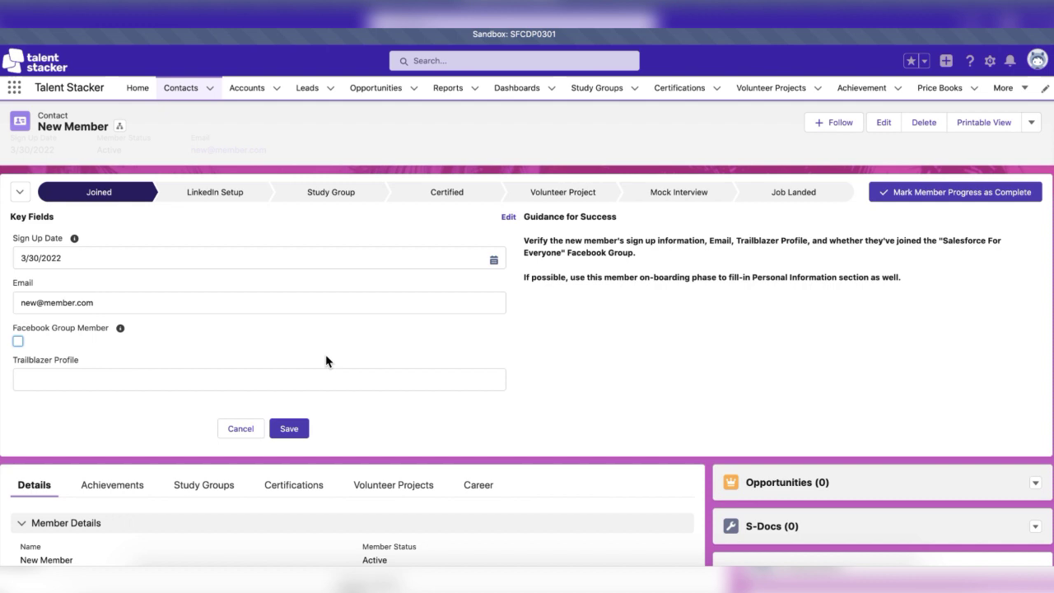
pyautogui.click(17, 340)
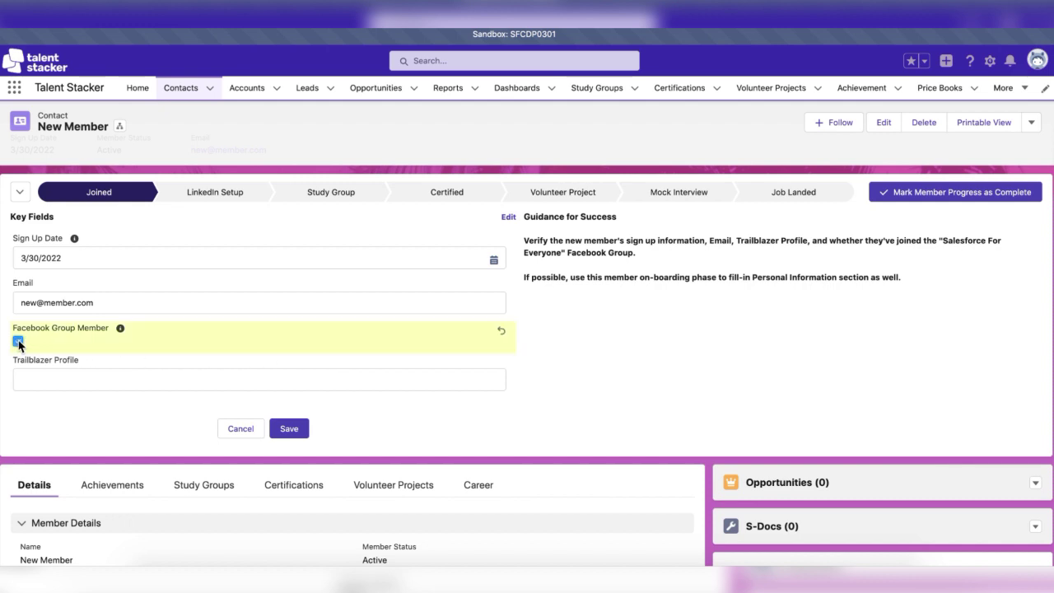
pyautogui.click(59, 385)
pyautogui.write('trailblazer.me/newmember')
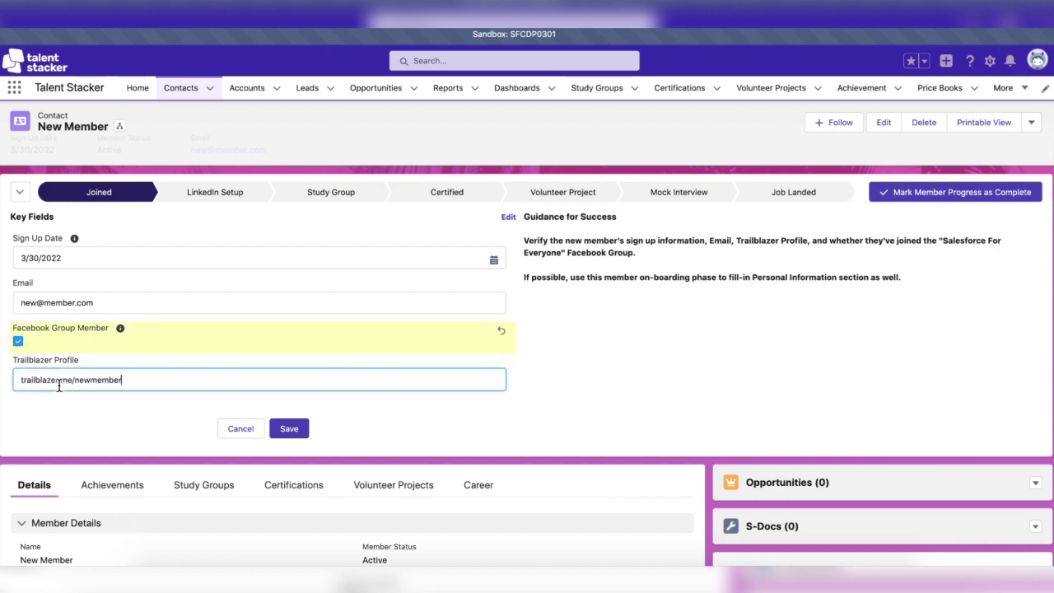
pyautogui.click(293, 434)
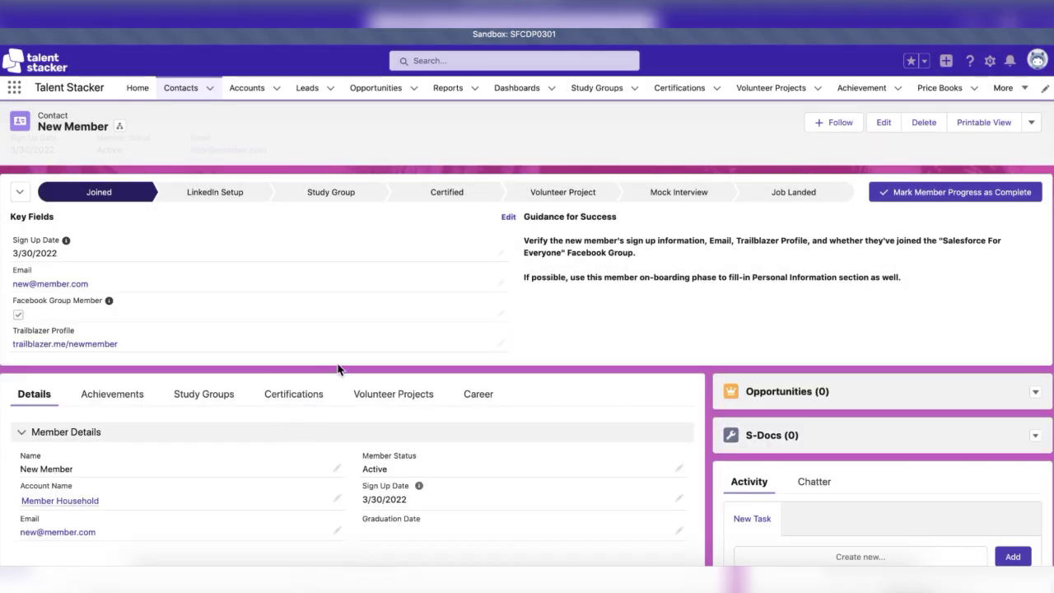
# Save Personal Information with birthdate 1/1/1991 and marital status Single.
pyautogui.scroll(-2, 338, 369)
pyautogui.scroll(-4, 337, 369)
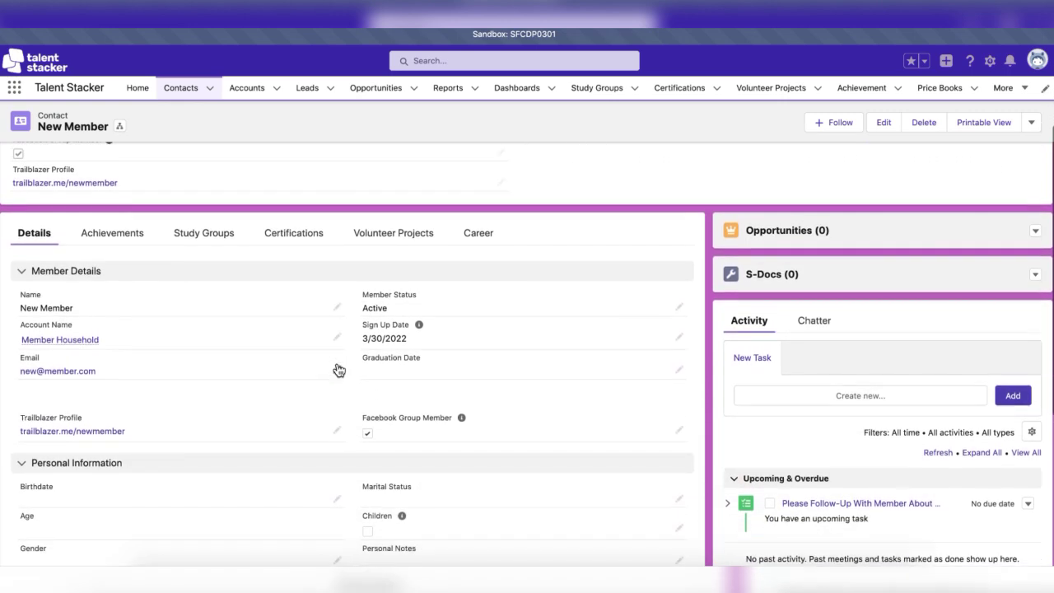
pyautogui.scroll(-3, 338, 369)
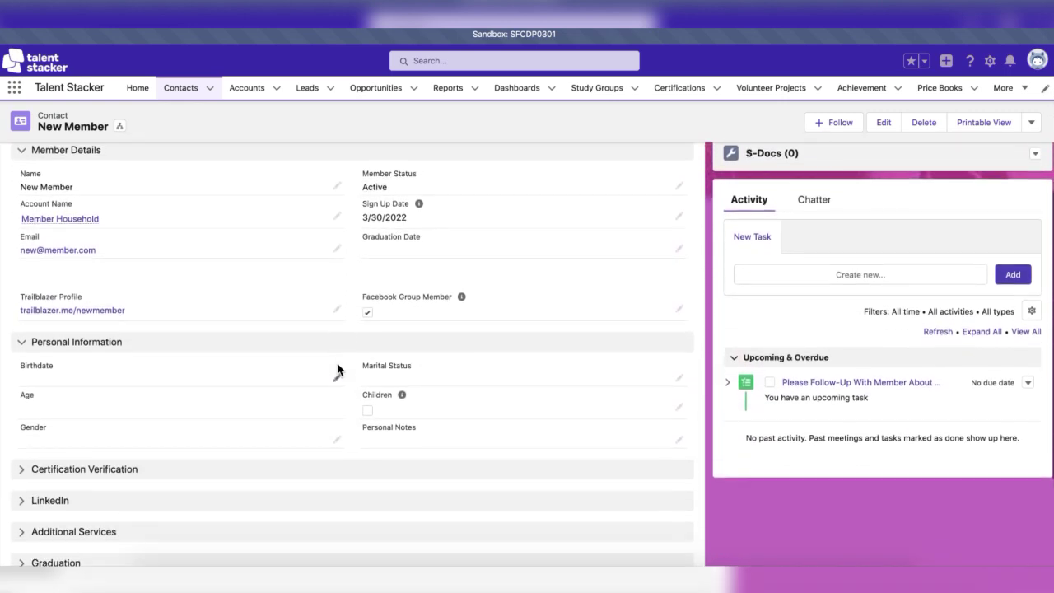
pyautogui.click(379, 552)
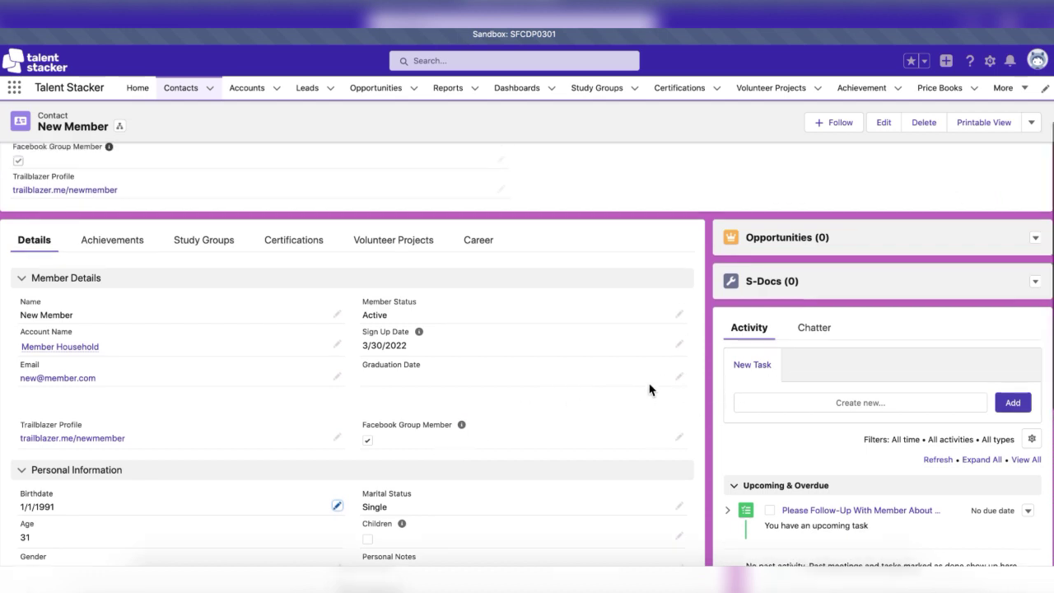
pyautogui.scroll(3, 648, 388)
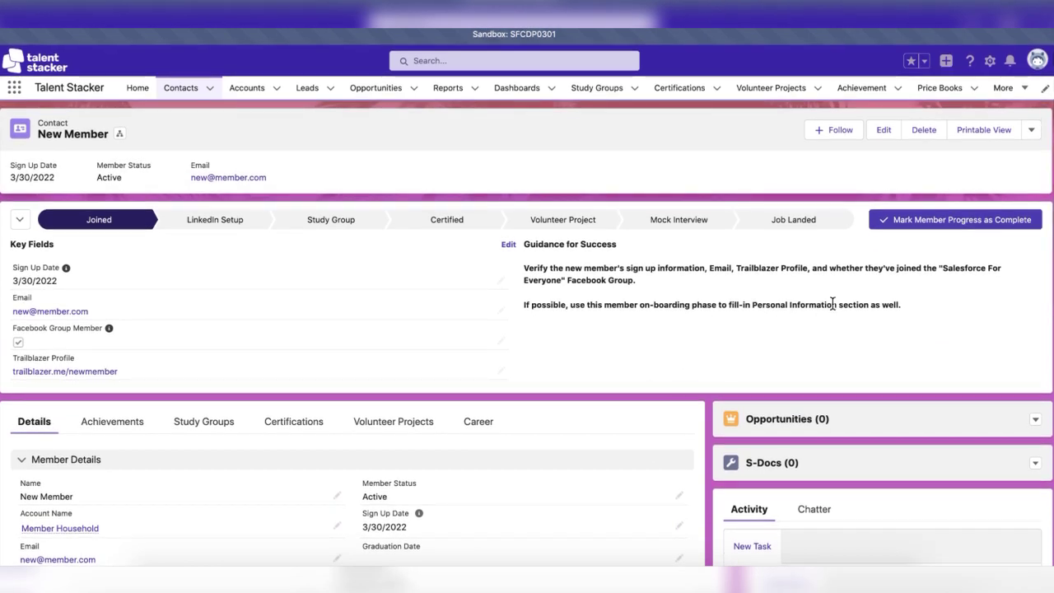
# Complete the Joined stage, paste the LinkedIn profile URL, tick DIY LinkedIn Setup Complete, and save.
pyautogui.click(937, 220)
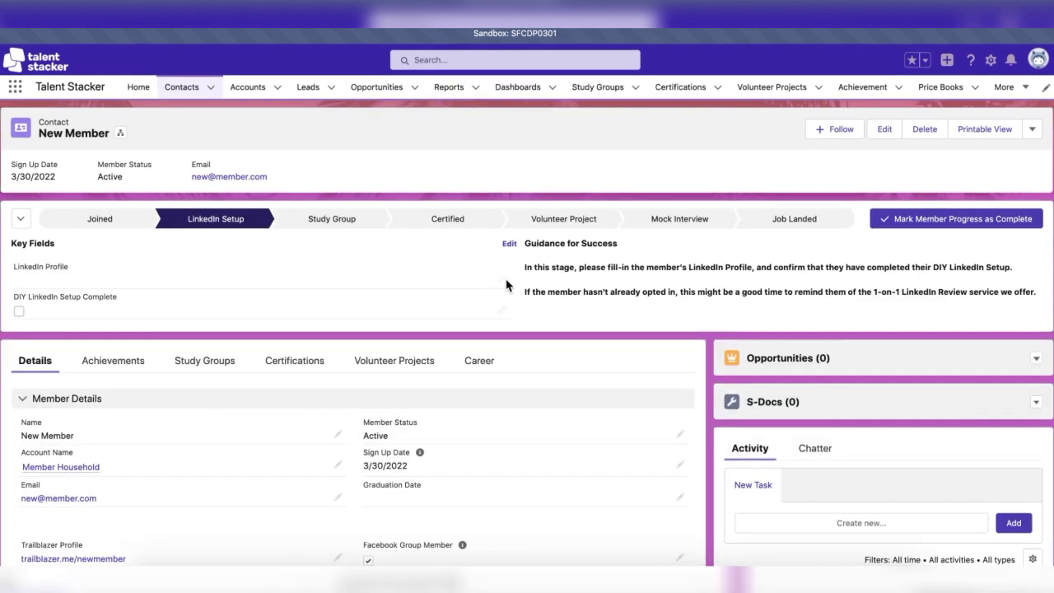
pyautogui.click(502, 284)
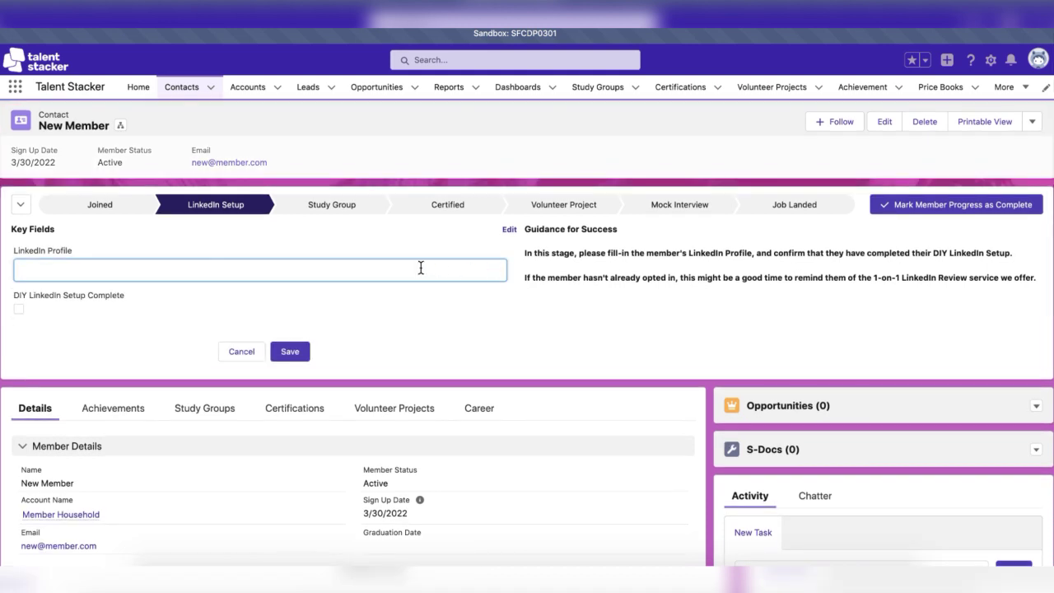
pyautogui.write('https://www.linkedin.com/in/newmember/')
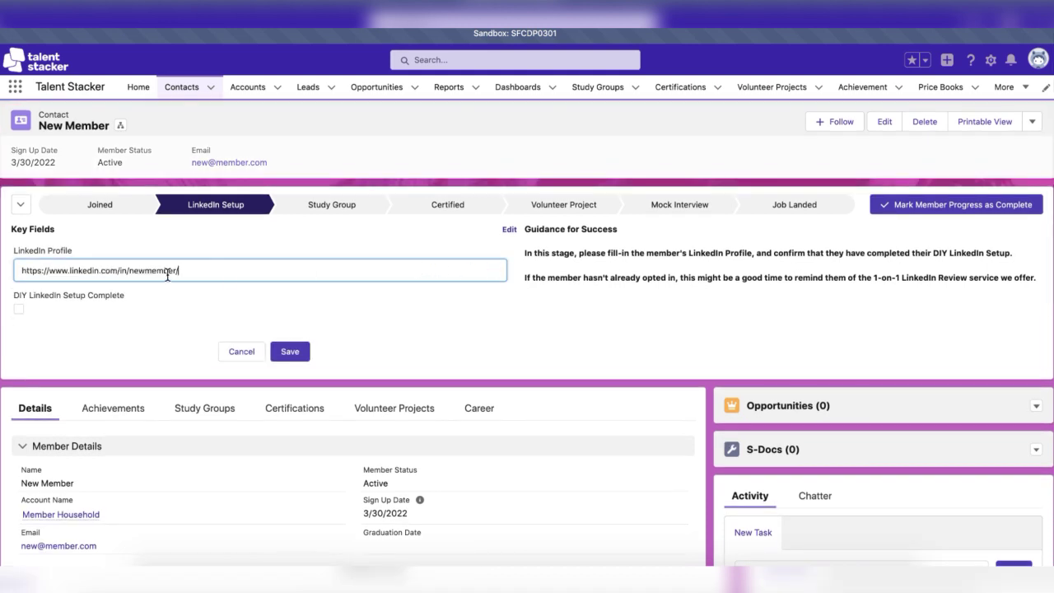
pyautogui.click(19, 310)
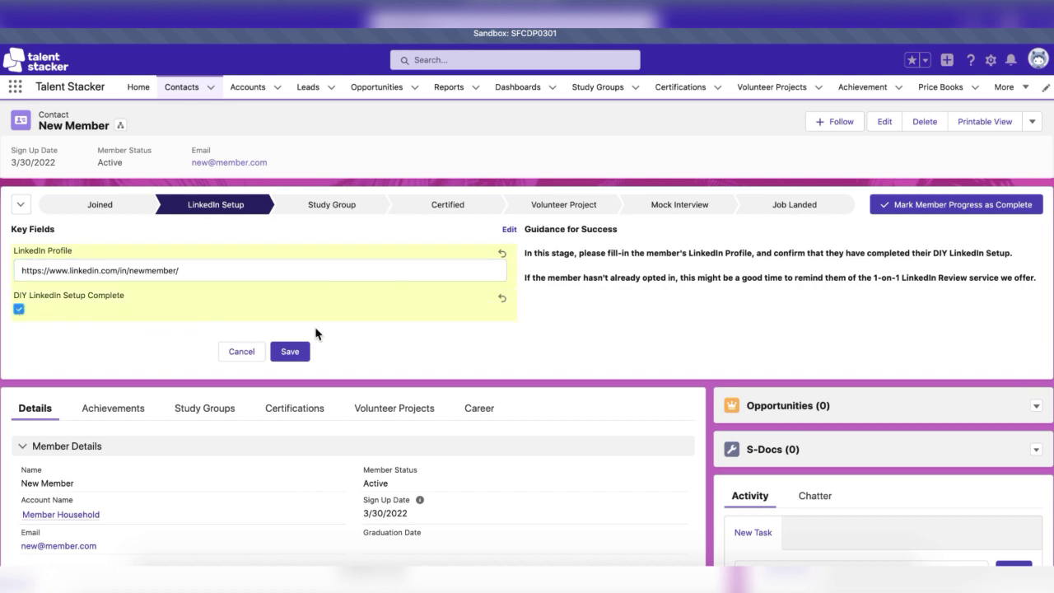
pyautogui.click(299, 357)
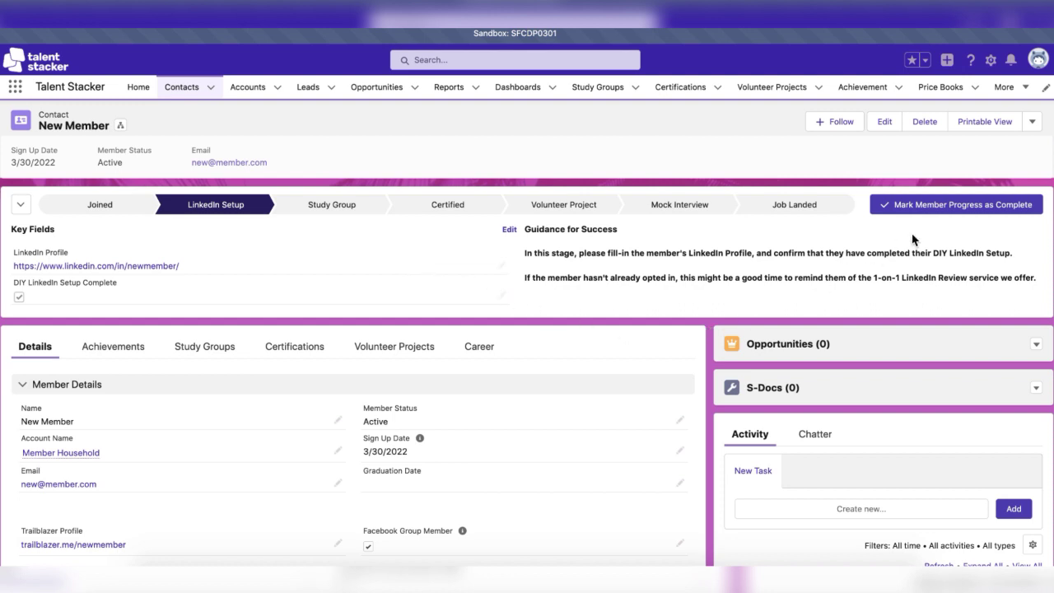
# Complete LinkedIn Setup, then start a new study group membership from the Study Groups tab and look up groups.
pyautogui.click(951, 214)
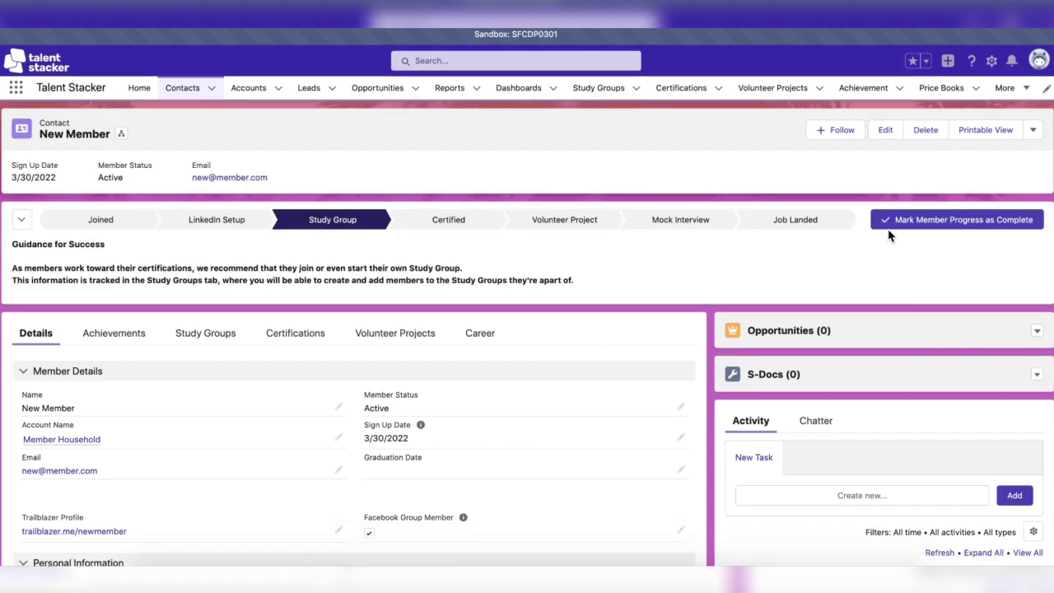
pyautogui.click(214, 339)
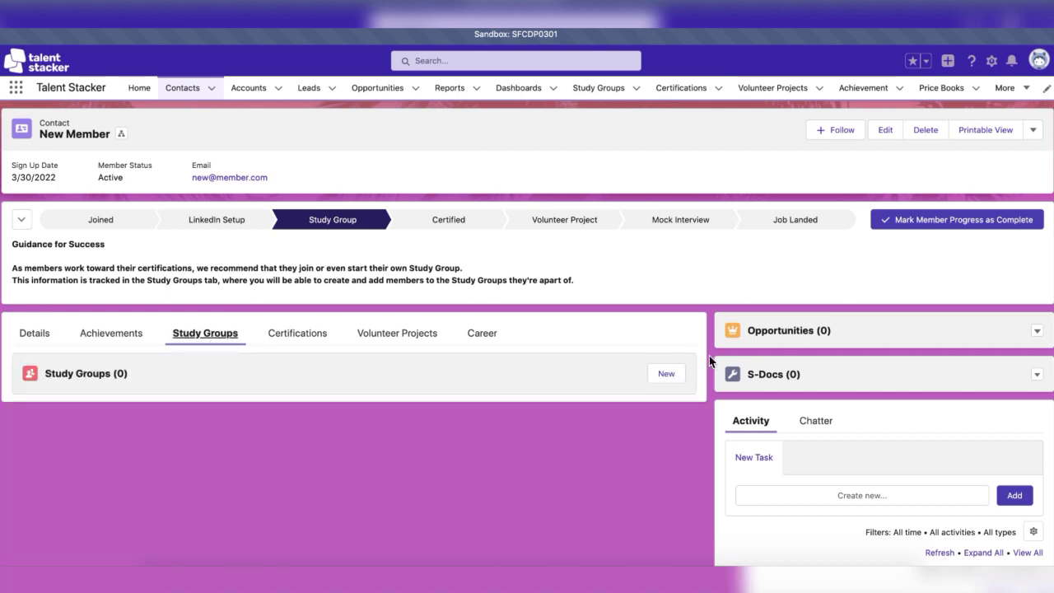
pyautogui.click(665, 374)
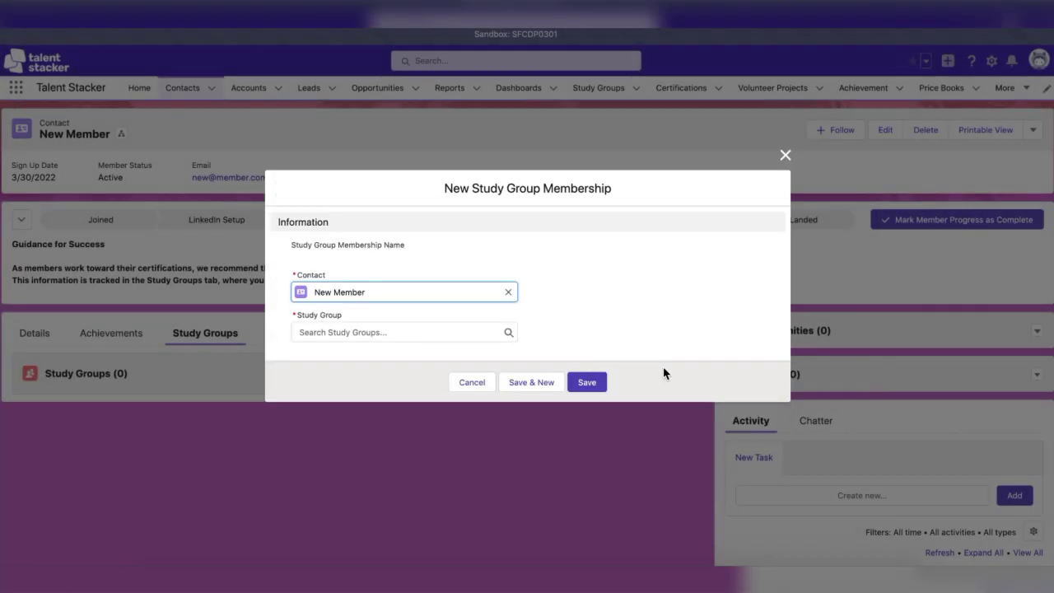
pyautogui.click(465, 332)
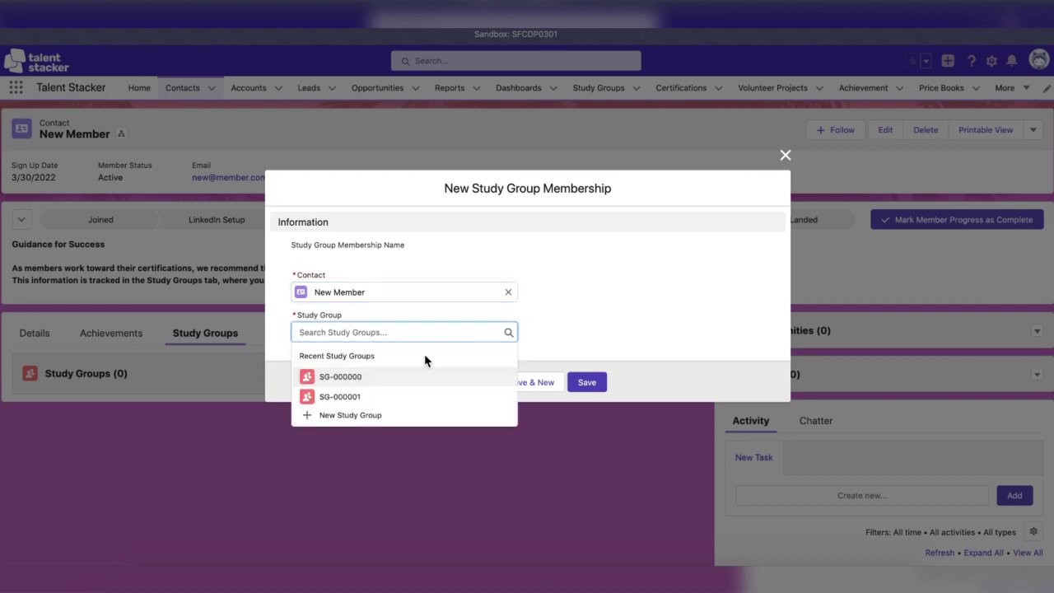
# Create a new Administrator study group from 3/31/2022 to 4/1/2022 and save it.
pyautogui.click(387, 423)
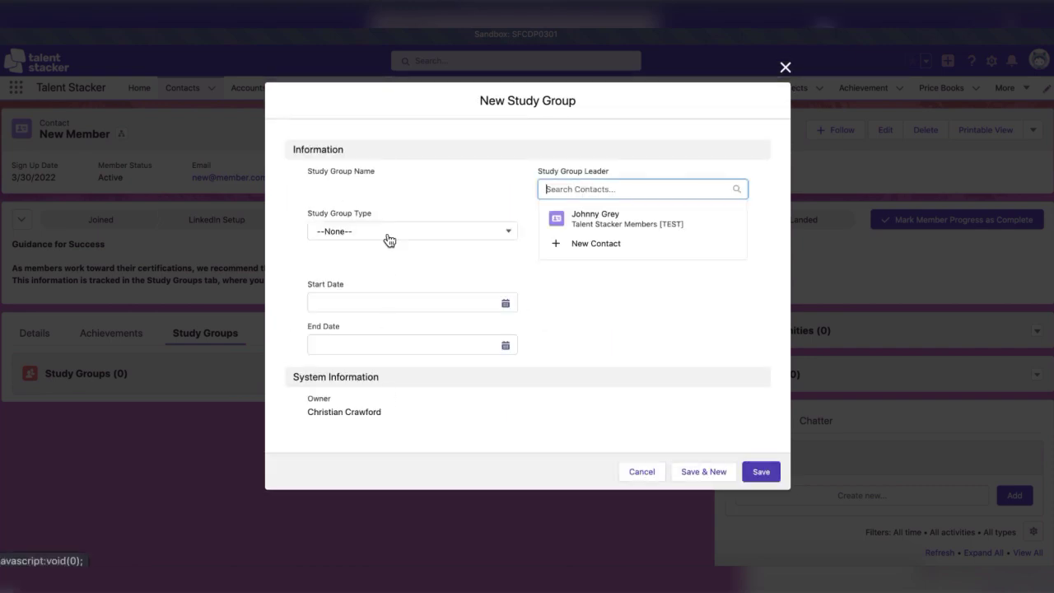
pyautogui.click(452, 206)
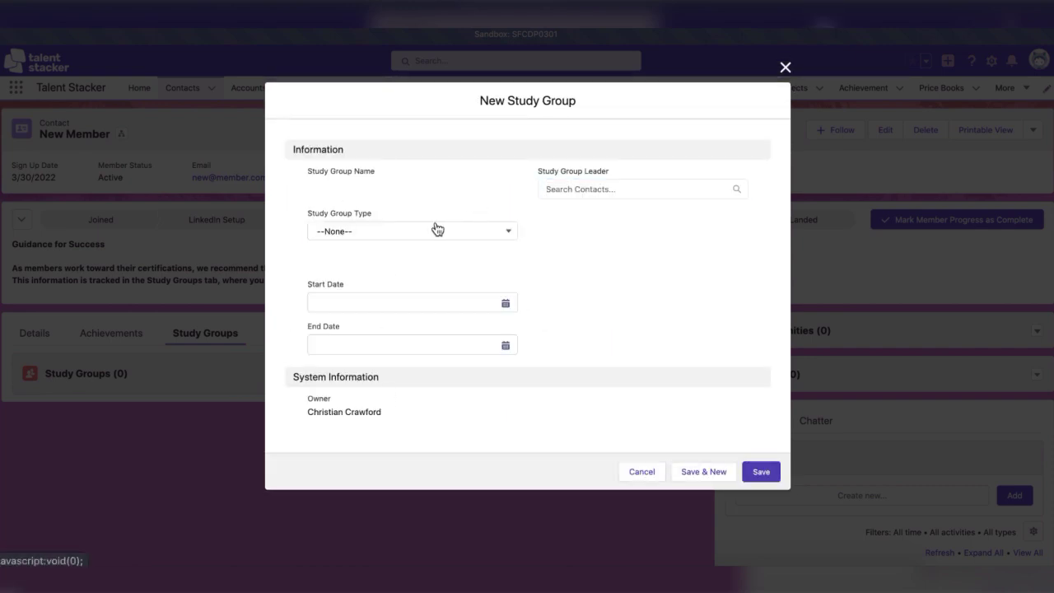
pyautogui.click(436, 229)
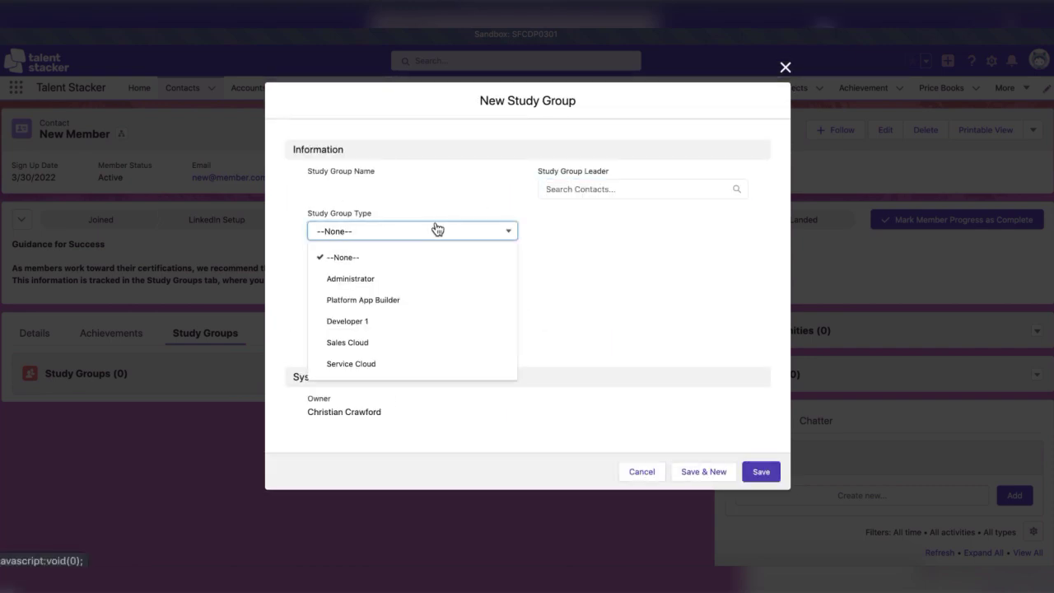
pyautogui.click(378, 278)
pyautogui.click(400, 301)
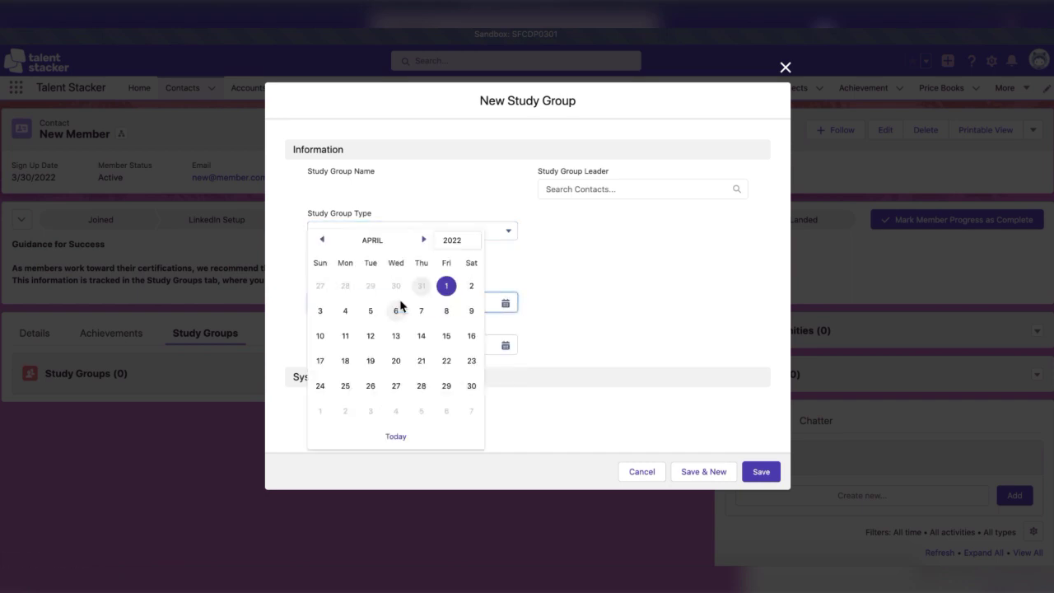
pyautogui.click(506, 345)
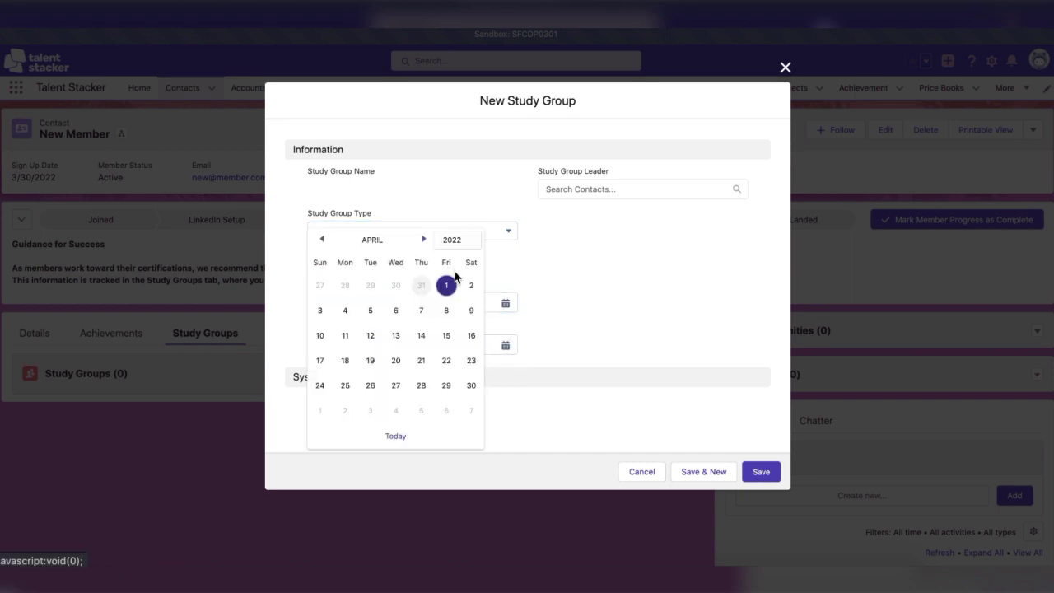
pyautogui.click(446, 286)
pyautogui.click(557, 354)
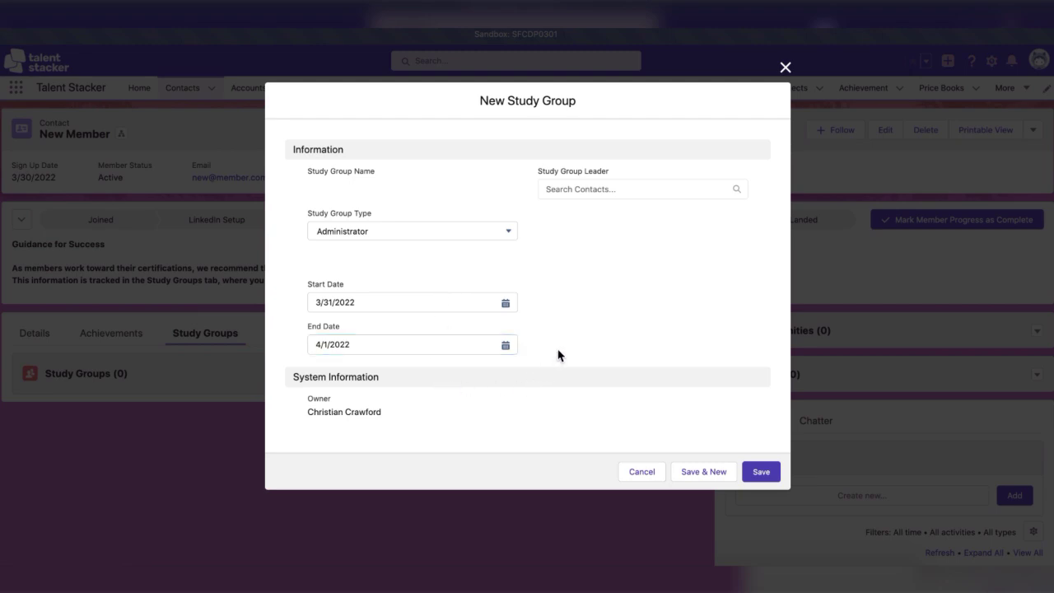
pyautogui.click(761, 470)
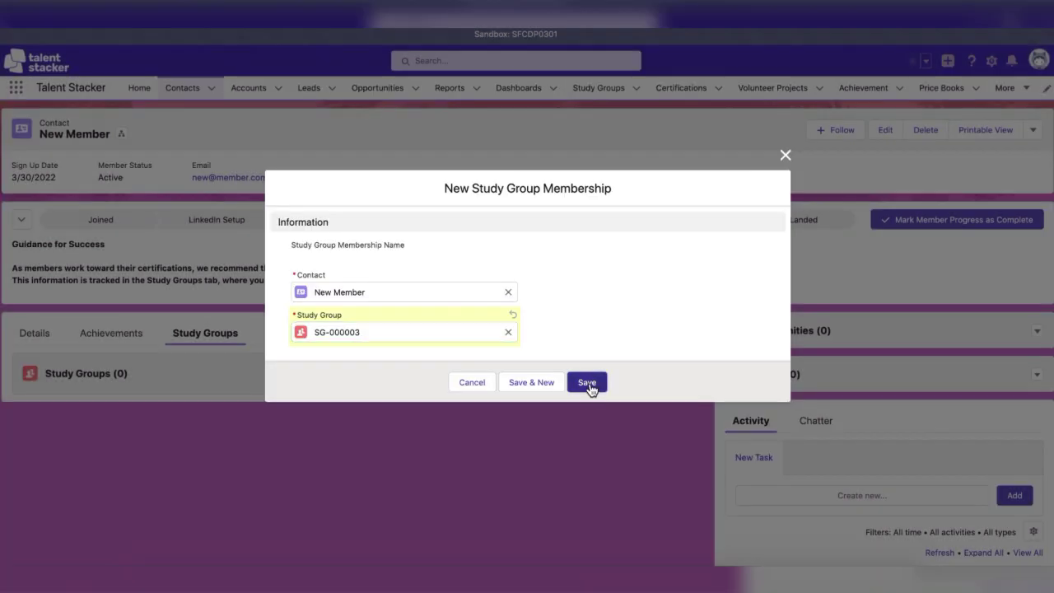
# Save the membership, advance the path to Certified, and set Webassessor Verification Email to the member's e-mail.
pyautogui.click(588, 382)
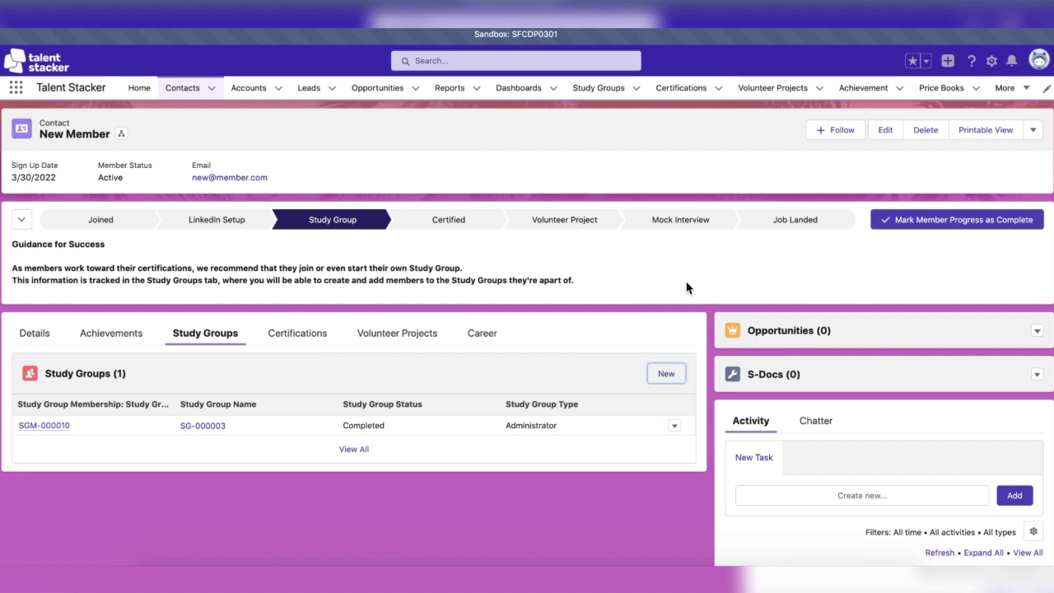
pyautogui.click(954, 231)
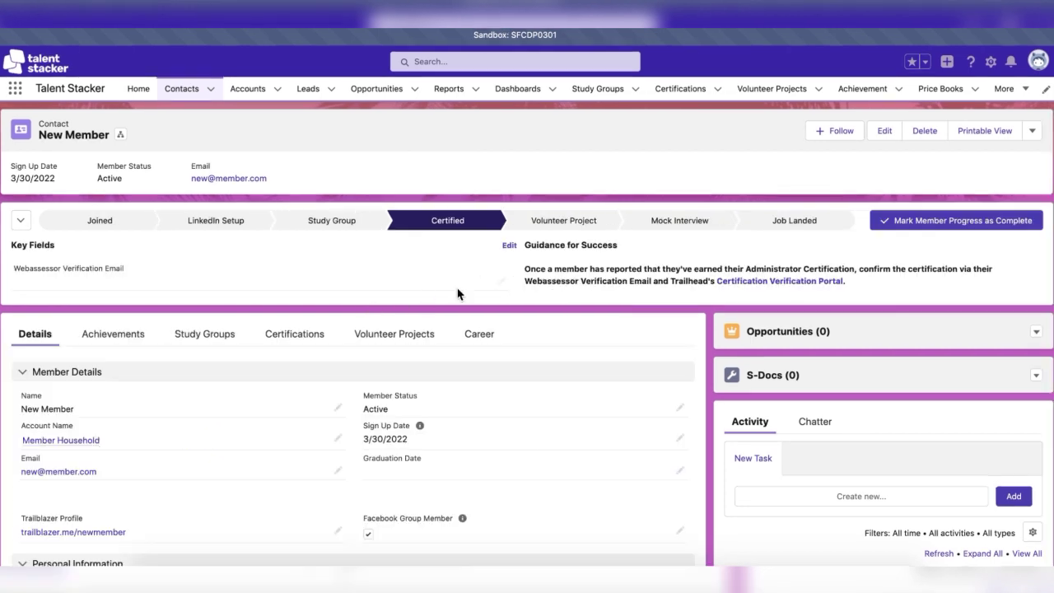
pyautogui.click(499, 281)
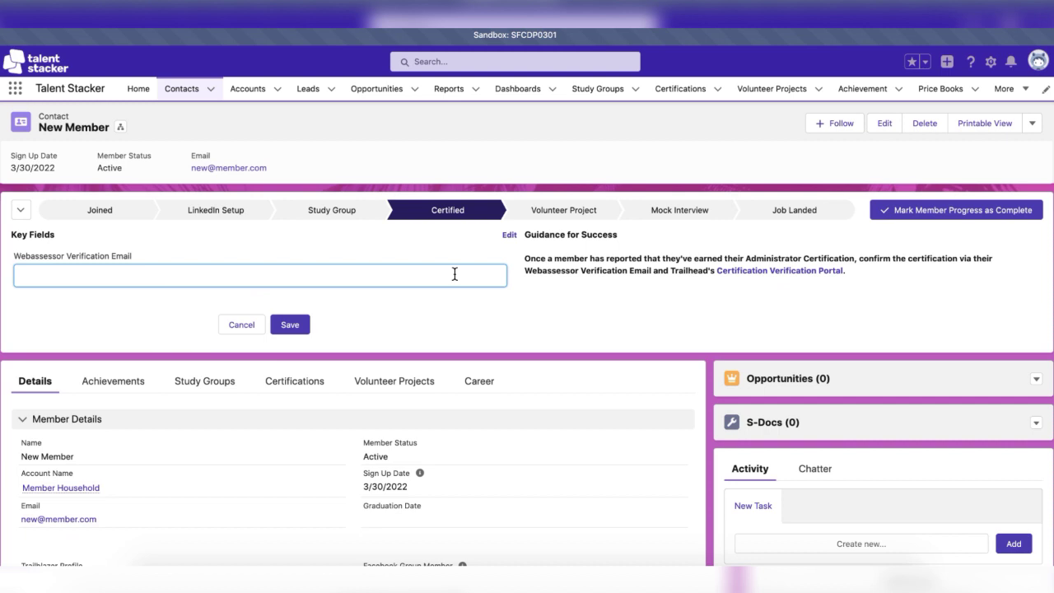
pyautogui.hotkey('ctrl', 'v')
pyautogui.click(456, 324)
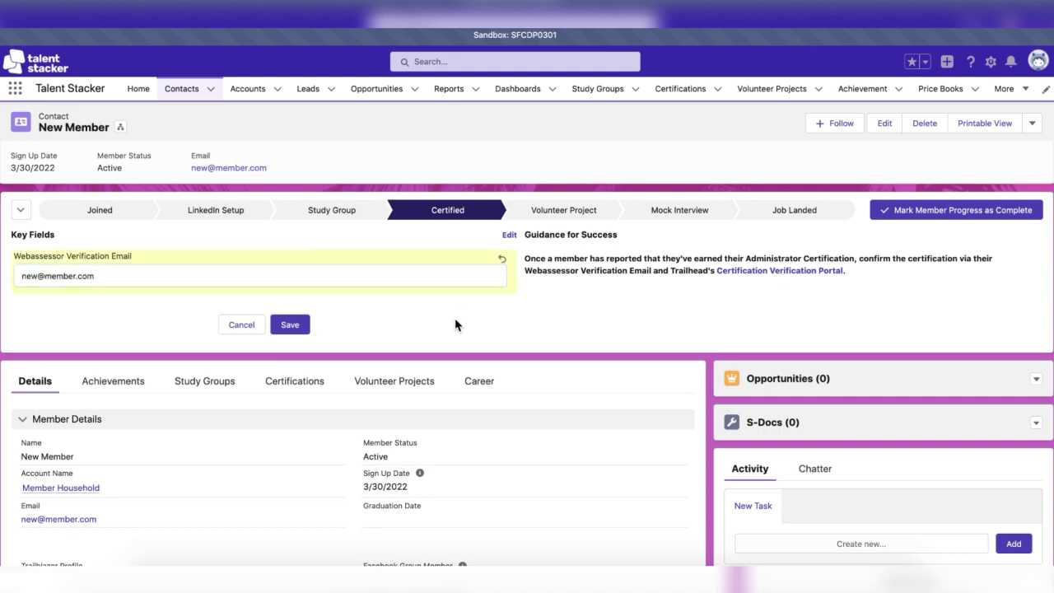
pyautogui.click(289, 330)
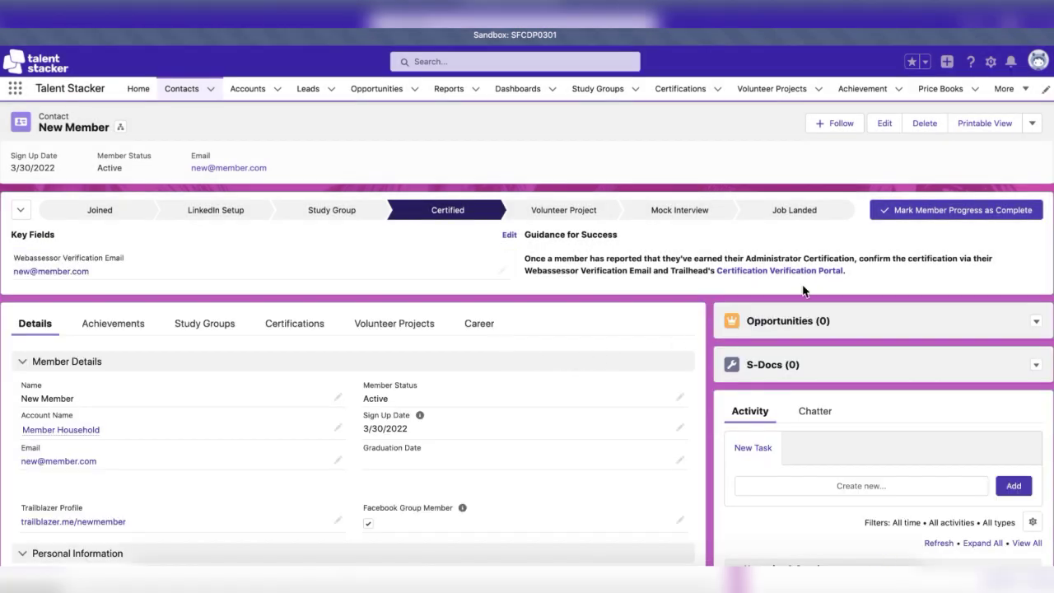
# Search the Certification Verification Portal for the member's certifications by e-mail.
pyautogui.click(805, 273)
pyautogui.click(335, 398)
pyautogui.hotkey('ctrl', 'v')
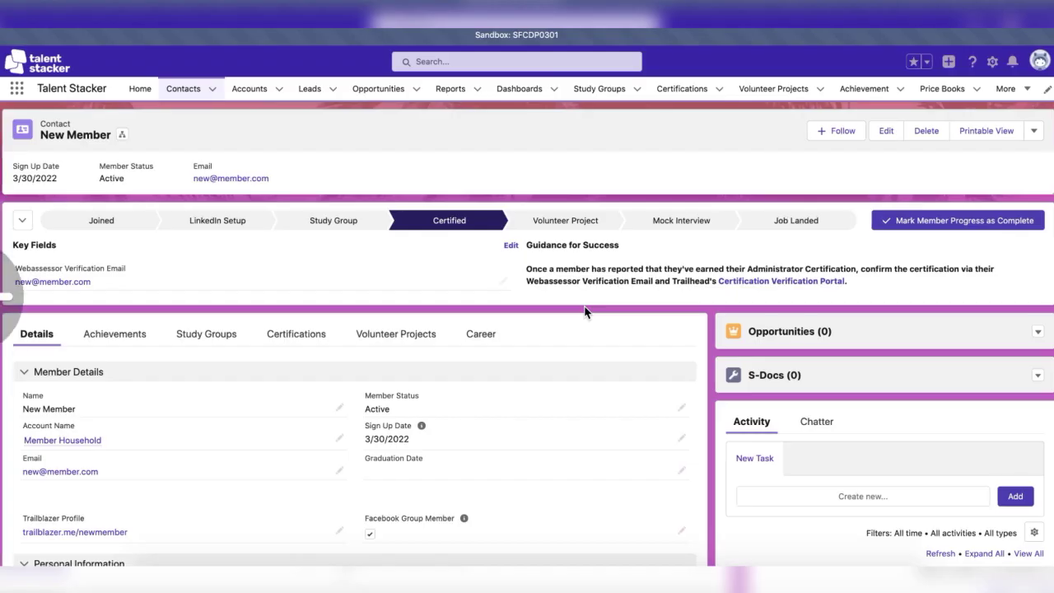
pyautogui.scroll(-1, 584, 312)
pyautogui.scroll(-1, 585, 312)
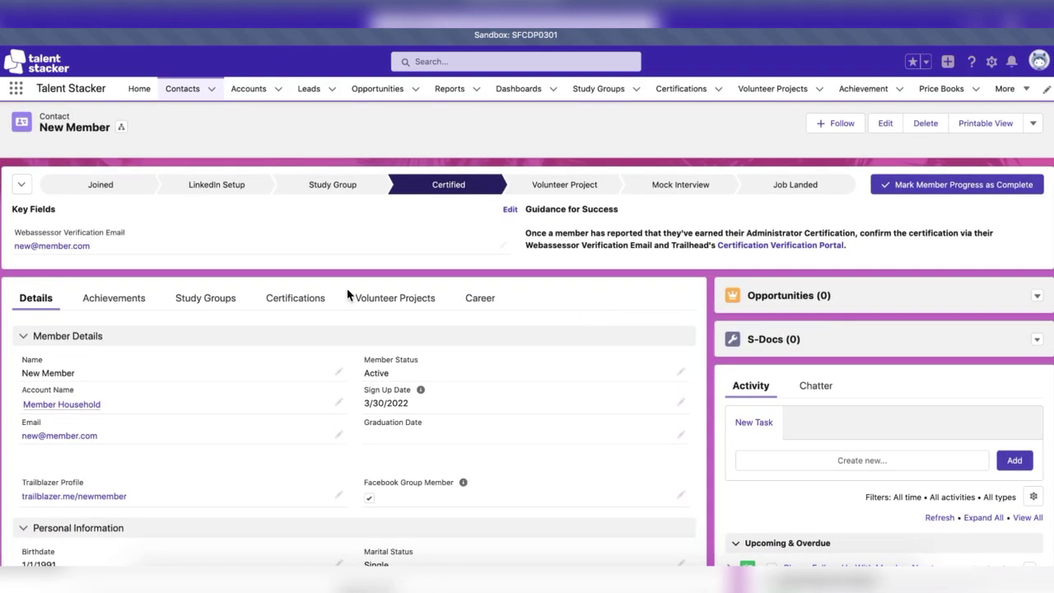
# Add a new Administrator certification dated 3/31/2022 on the Certifications tab and save it.
pyautogui.click(298, 304)
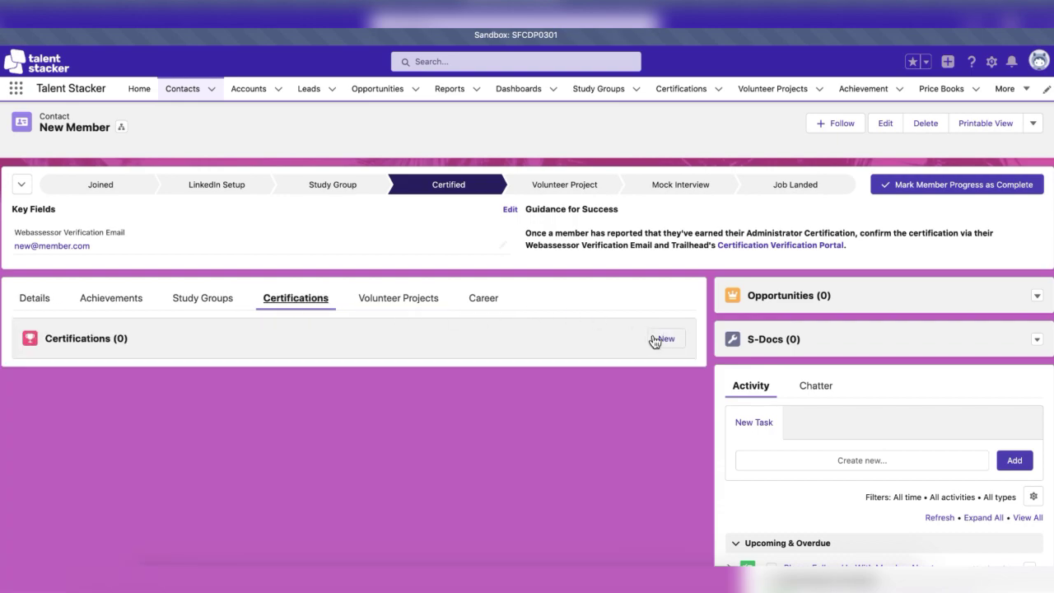
pyautogui.click(658, 338)
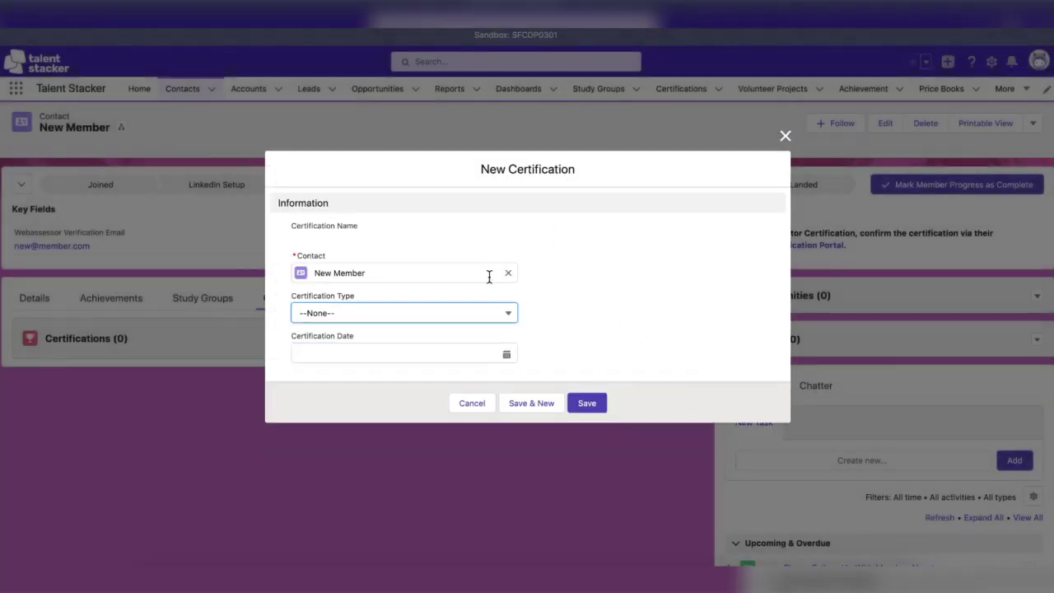
pyautogui.click(406, 318)
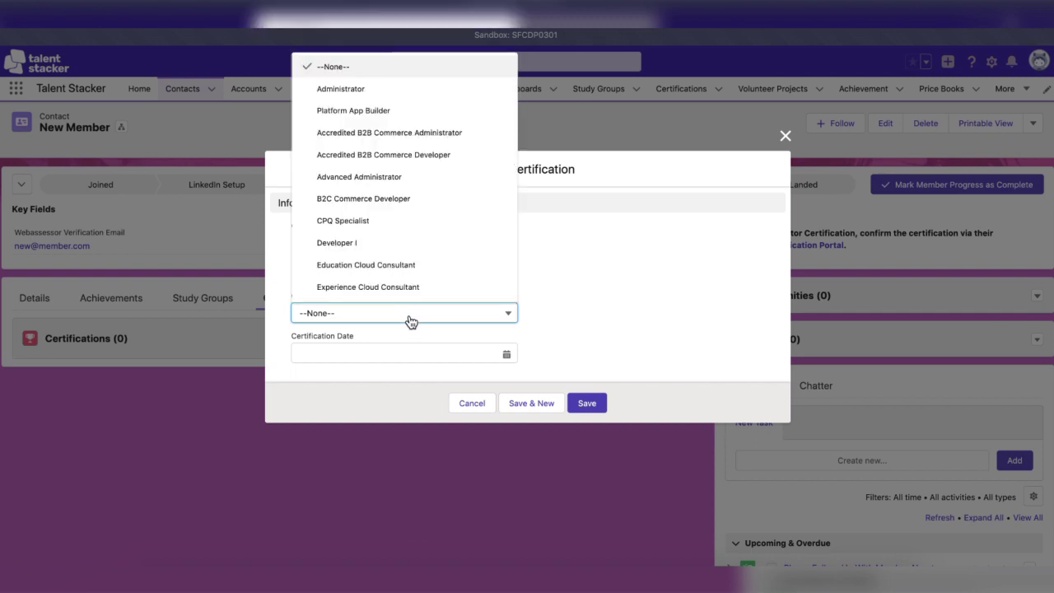
pyautogui.click(394, 94)
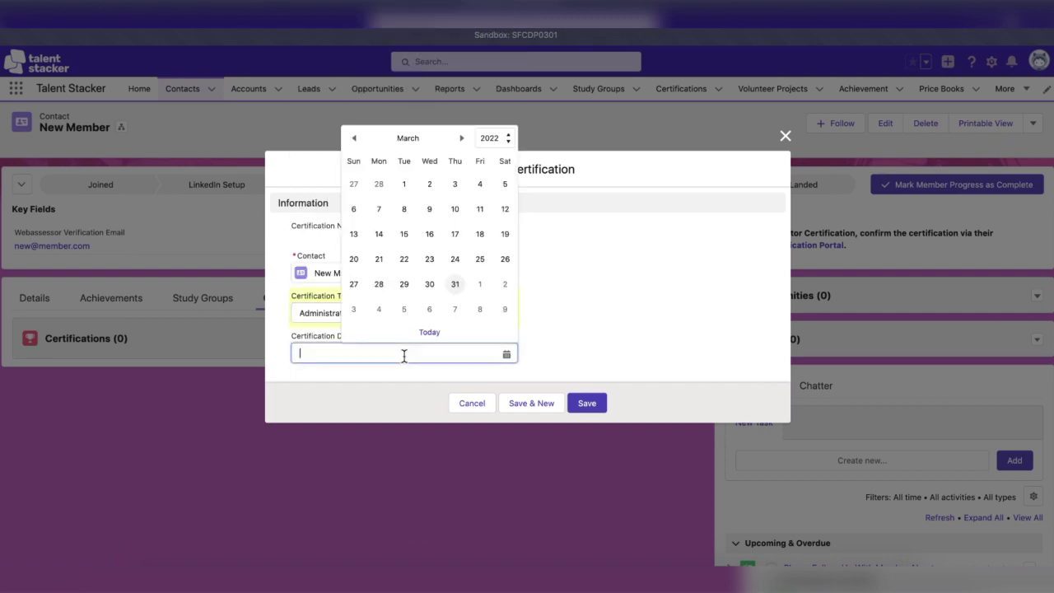
pyautogui.click(455, 286)
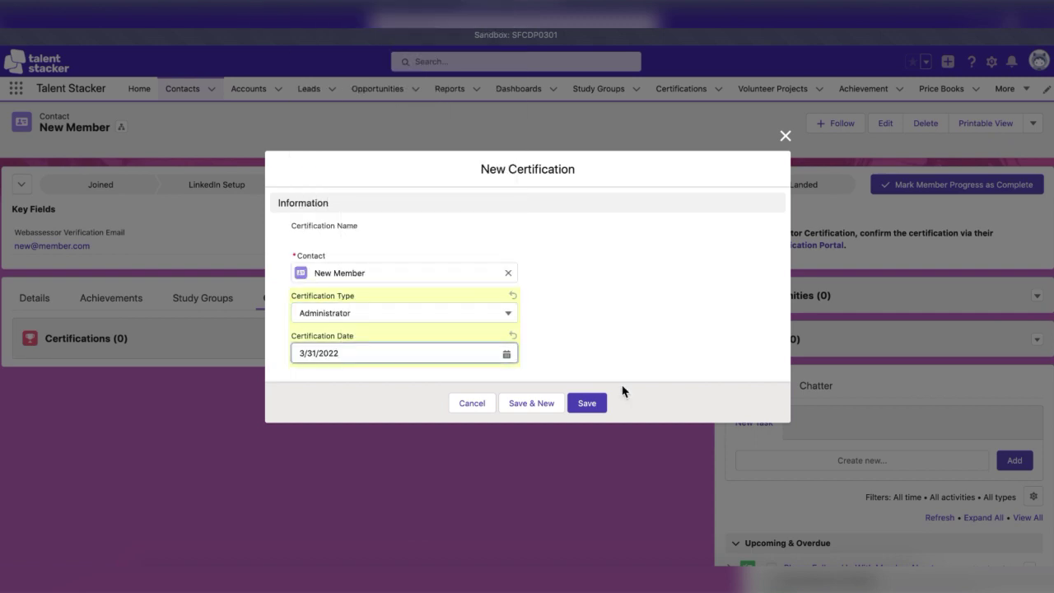
pyautogui.click(581, 408)
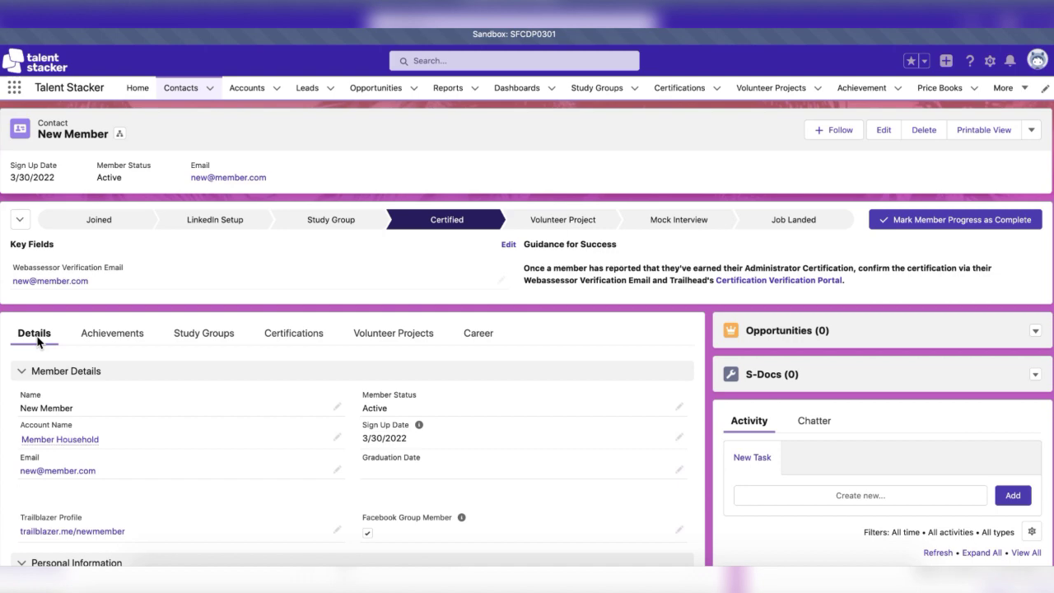
pyautogui.scroll(-2, 37, 342)
pyautogui.scroll(-4, 37, 342)
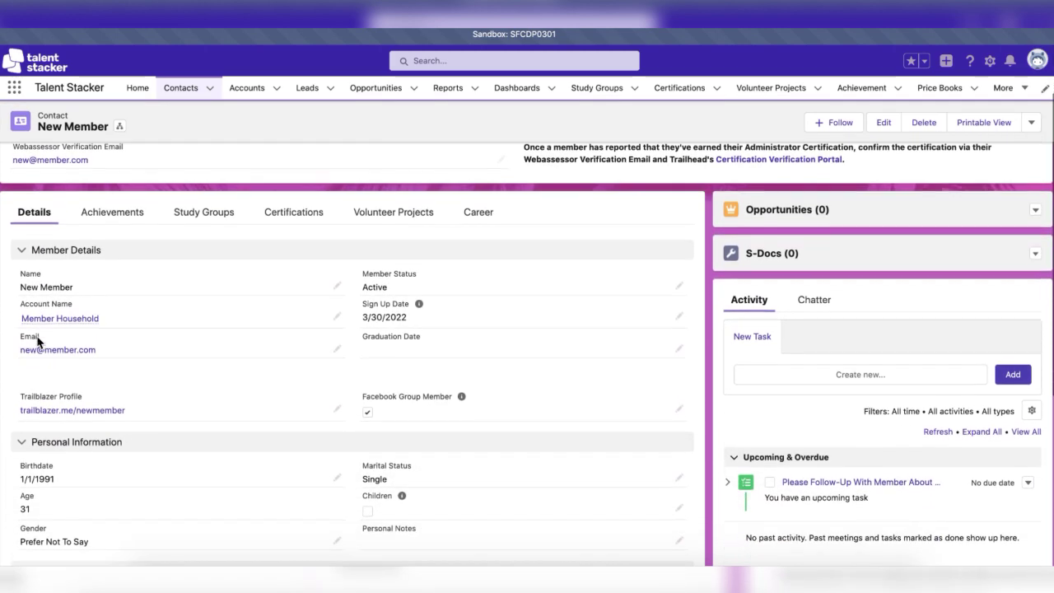
pyautogui.scroll(-1, 37, 341)
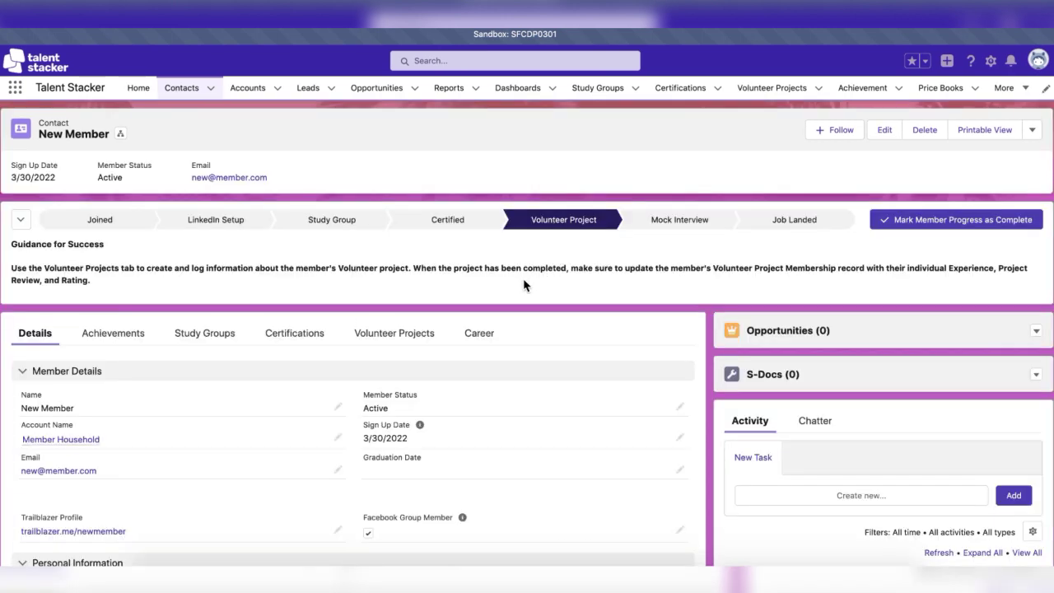
# Start a new volunteer project membership for the contact from its Volunteer Projects list.
pyautogui.click(390, 340)
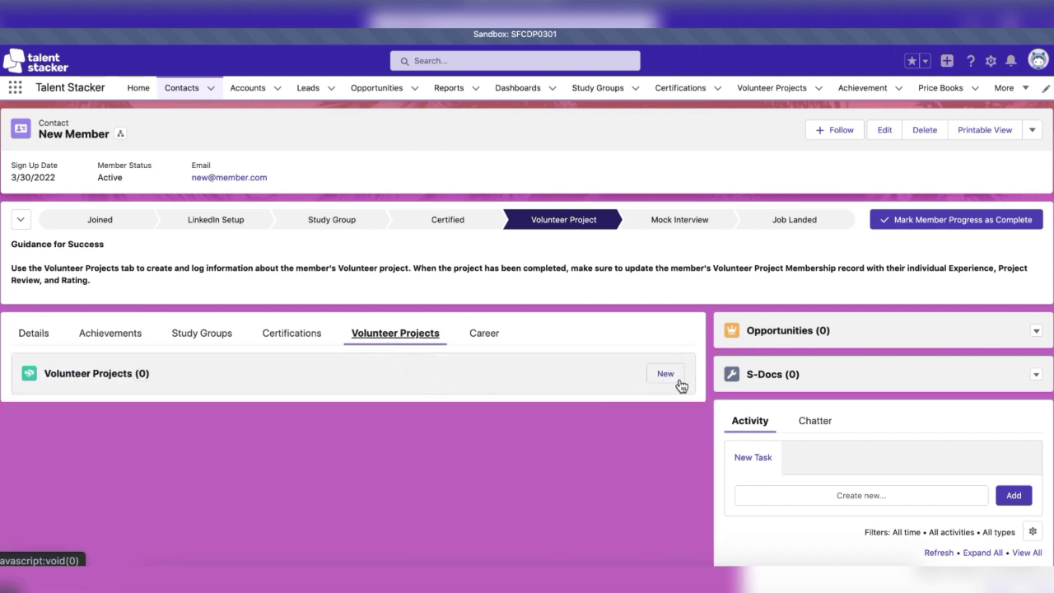
pyautogui.click(665, 374)
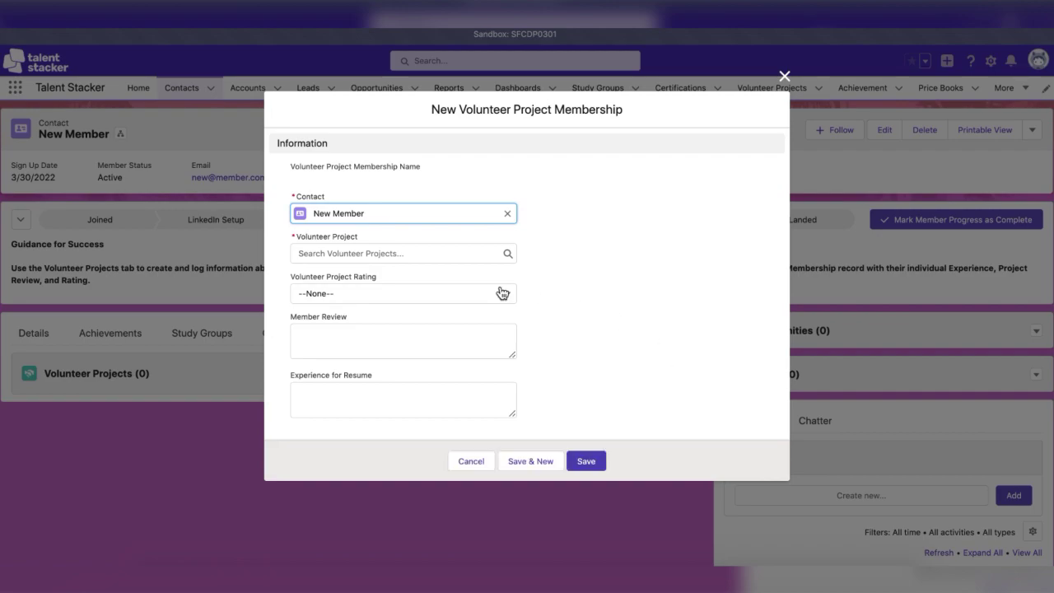
pyautogui.click(450, 253)
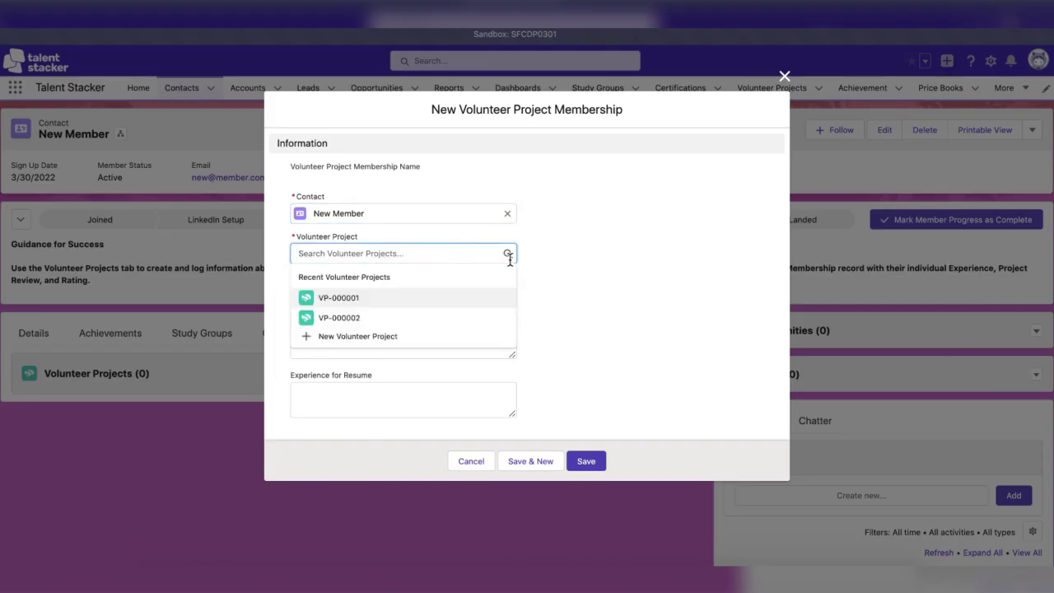
# Create volunteer project VP-000006 for Nonprofit Client [TEST] with its test contact as key contact, 4/1/2022–4/2/2022.
pyautogui.click(394, 337)
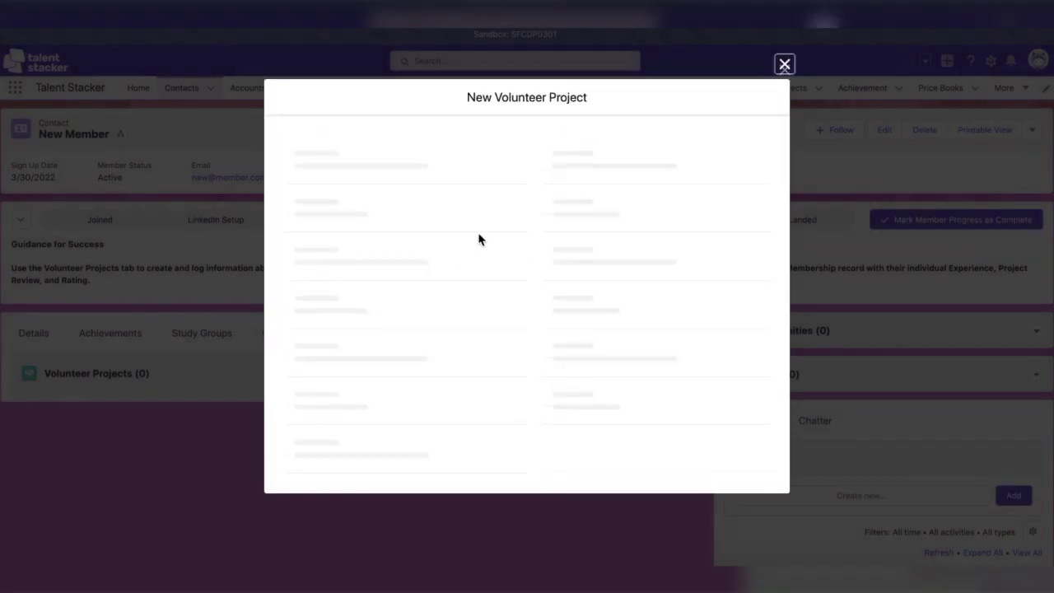
pyautogui.click(544, 229)
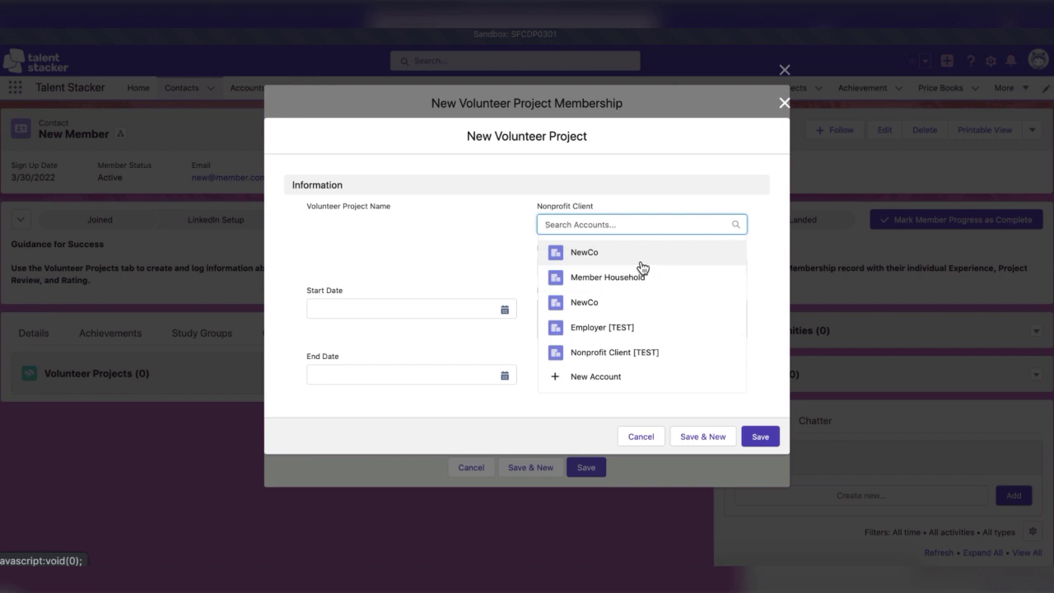
pyautogui.click(644, 356)
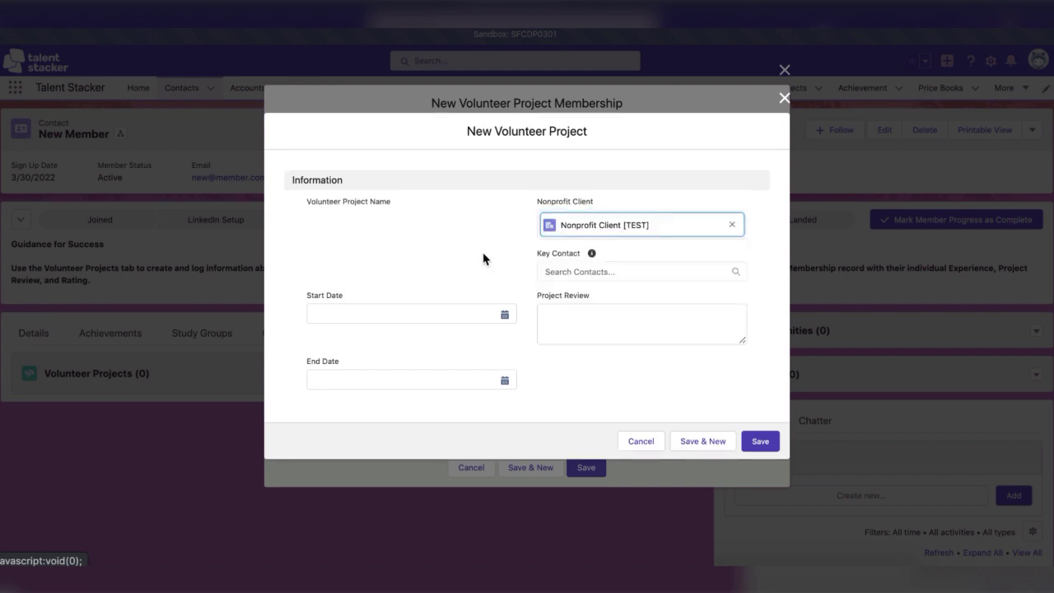
pyautogui.click(622, 272)
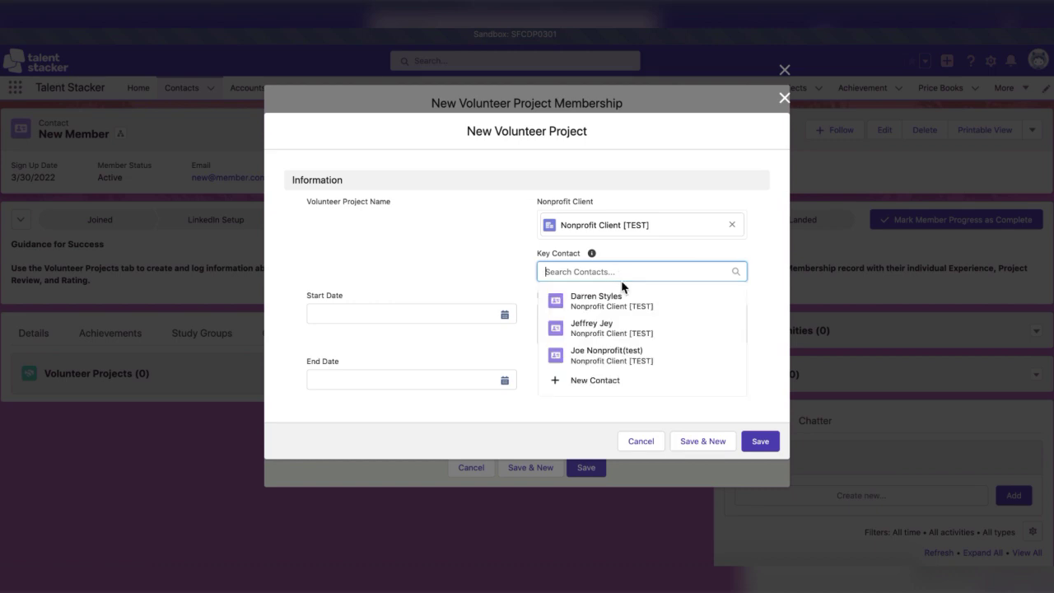
pyautogui.click(623, 355)
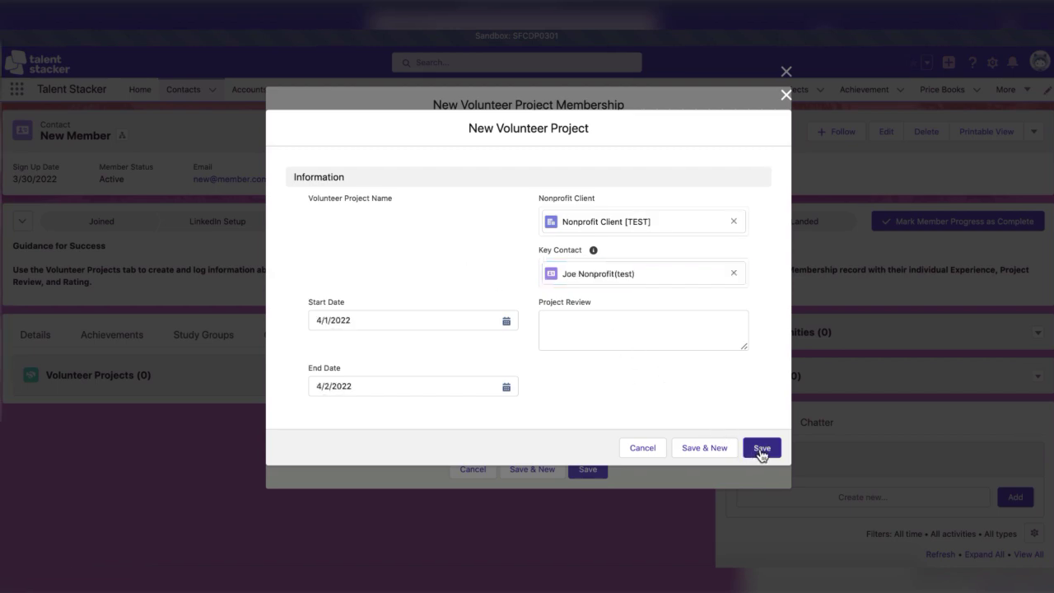
pyautogui.click(760, 450)
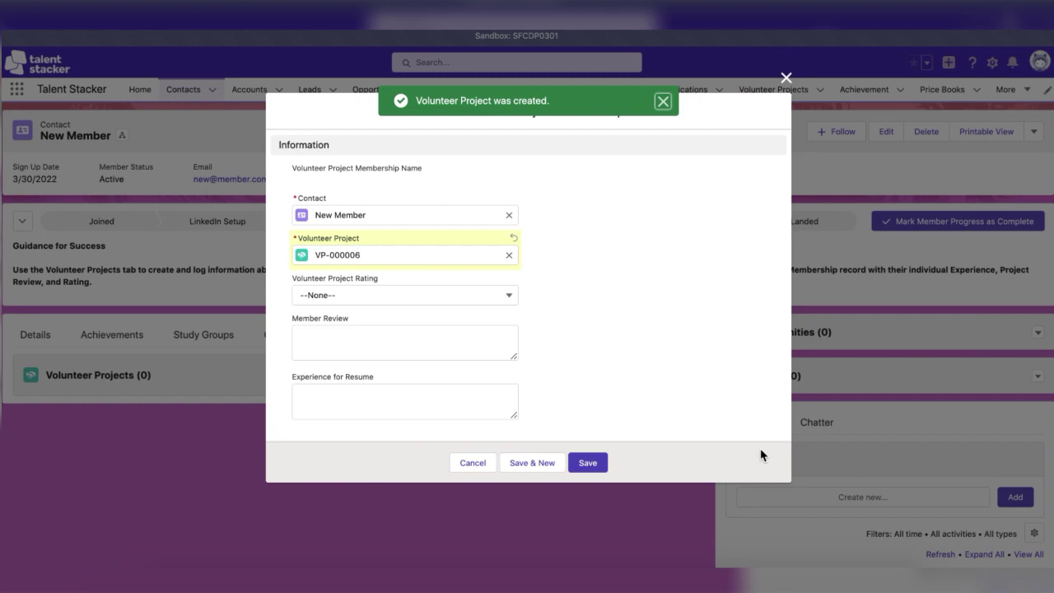
# Rate the volunteer project membership Positive and save it.
pyautogui.click(487, 296)
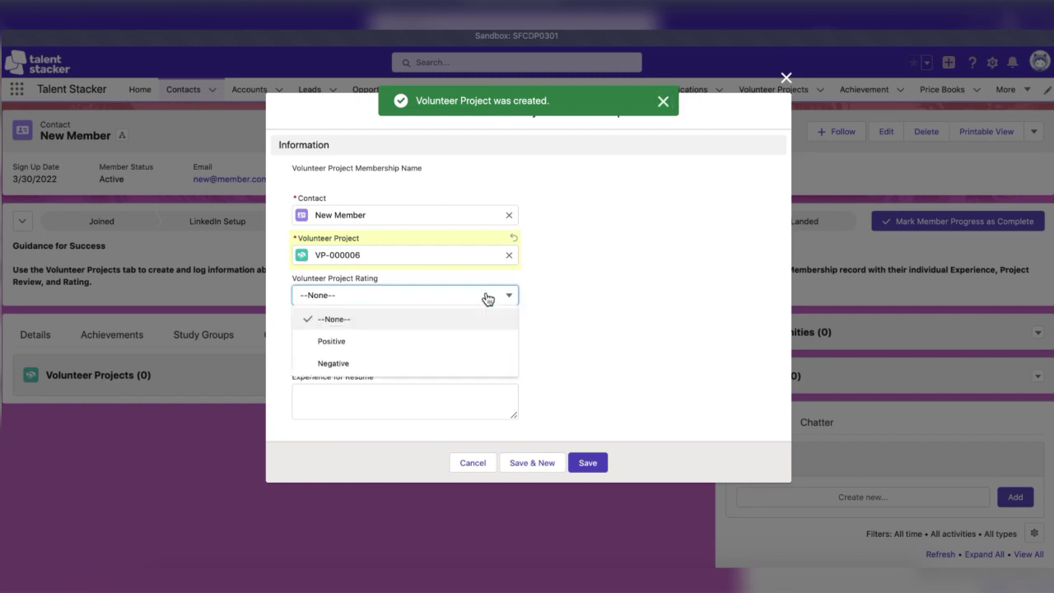
pyautogui.click(596, 286)
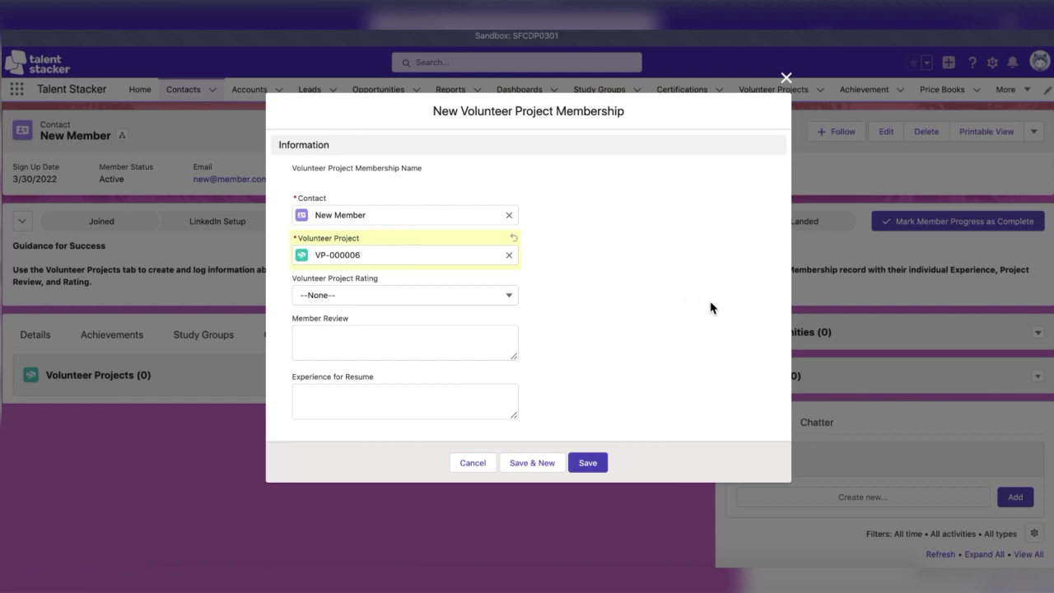
pyautogui.click(496, 295)
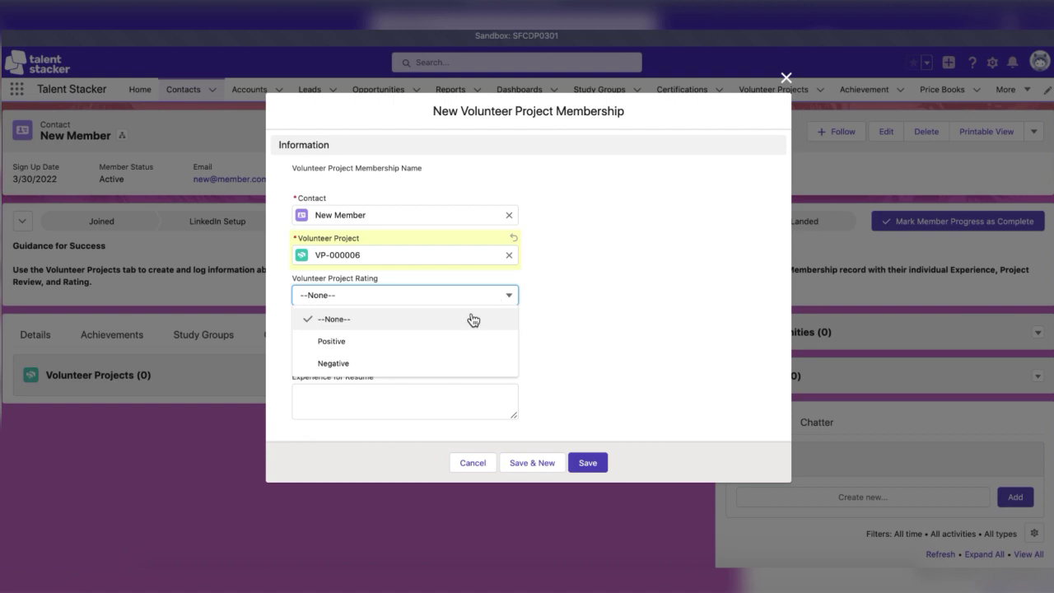
pyautogui.click(447, 341)
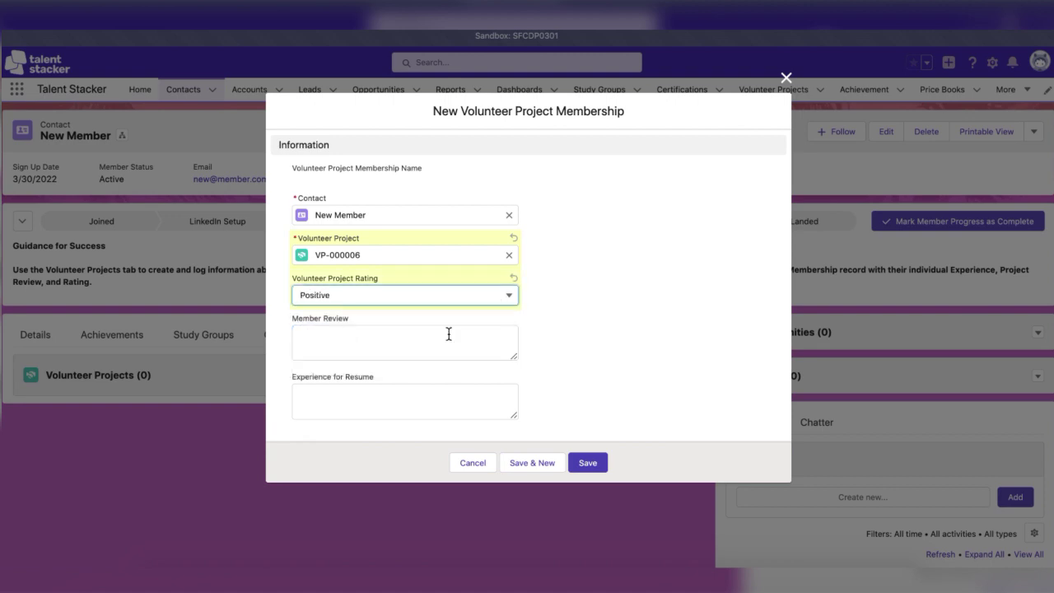
pyautogui.click(444, 339)
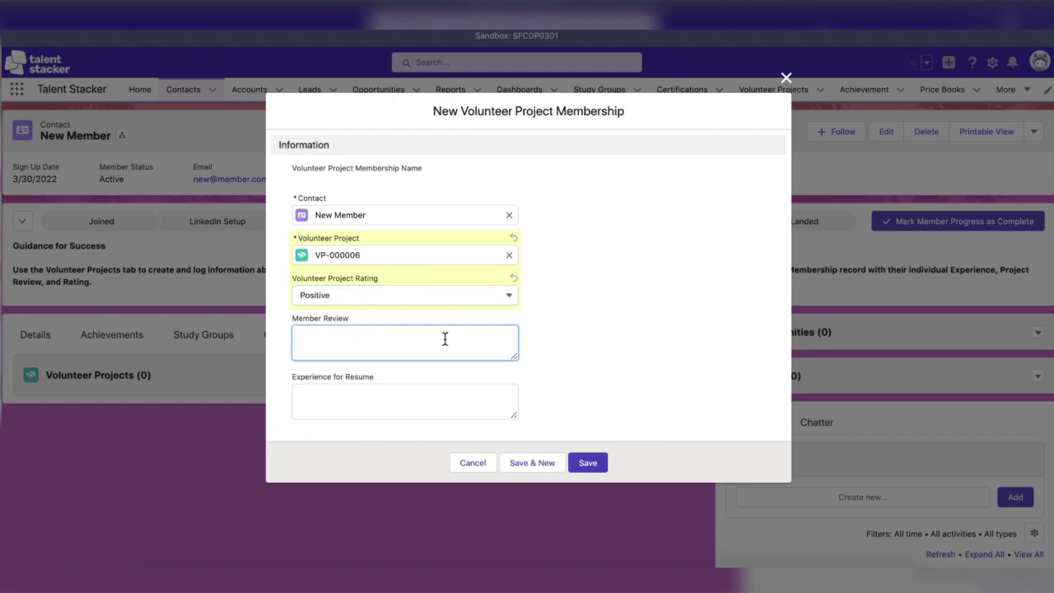
pyautogui.click(587, 462)
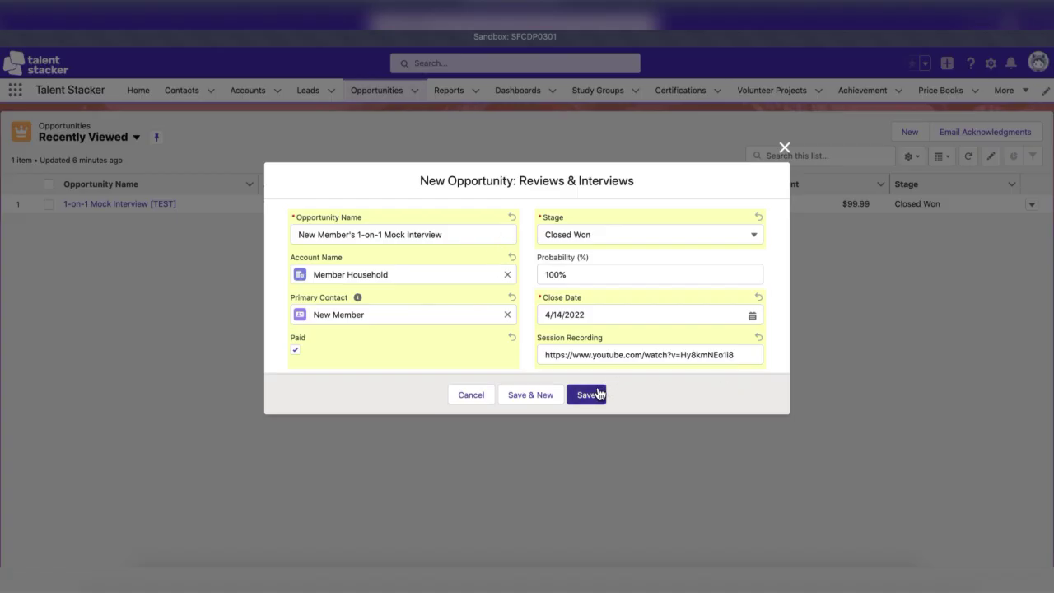
# Save the Closed Won 1-on-1 Mock Interview opportunity and add the $99.99 Mock Interview product.
pyautogui.click(599, 394)
pyautogui.click(548, 275)
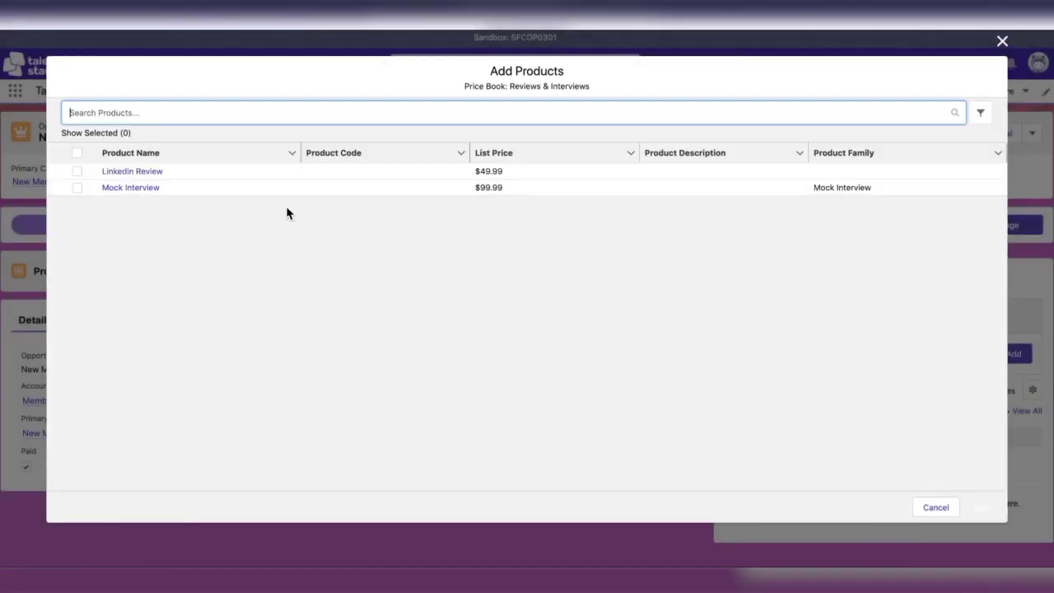
pyautogui.click(76, 189)
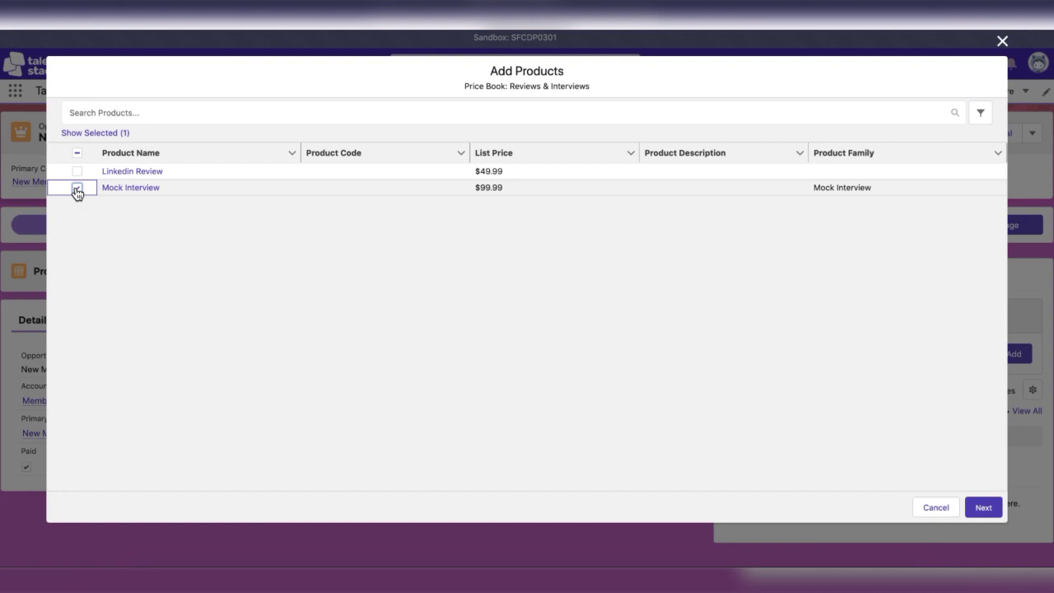
pyautogui.click(978, 514)
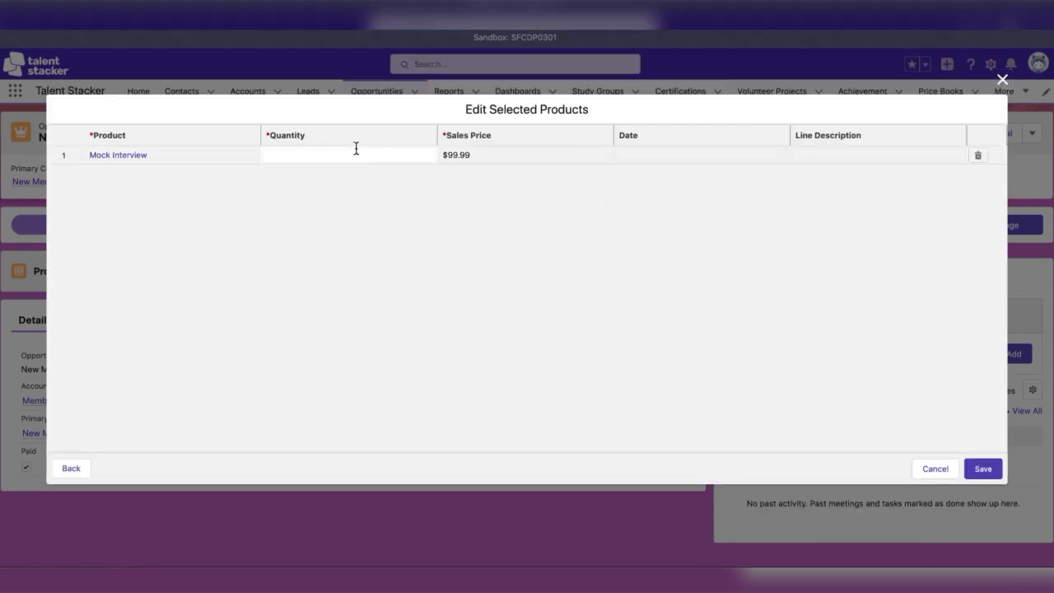
pyautogui.click(988, 469)
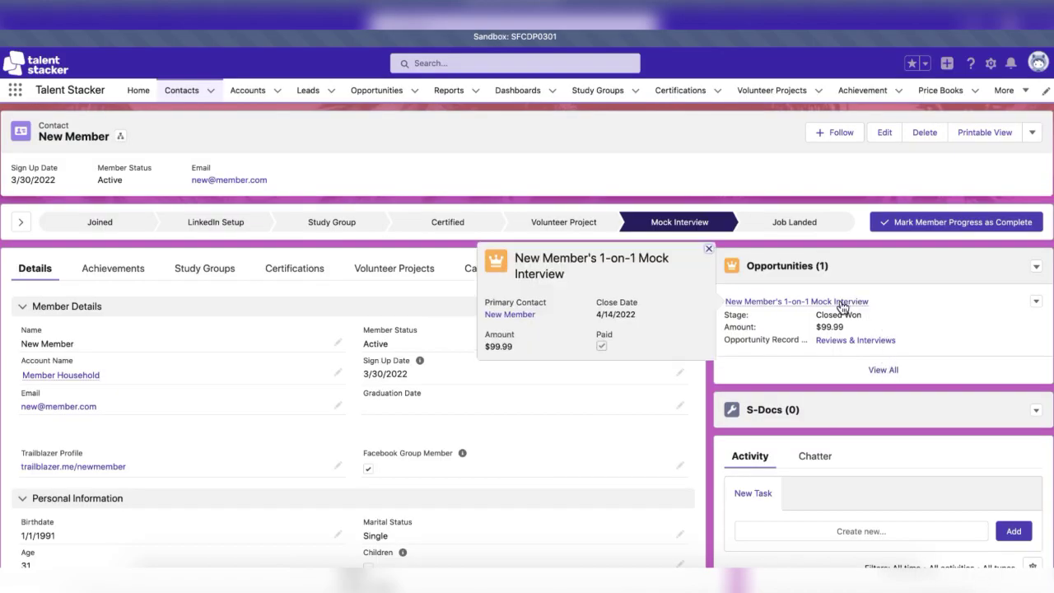
# Start a new interview record for New Member with employer Employer [TEST].
pyautogui.scroll(-3, 709, 375)
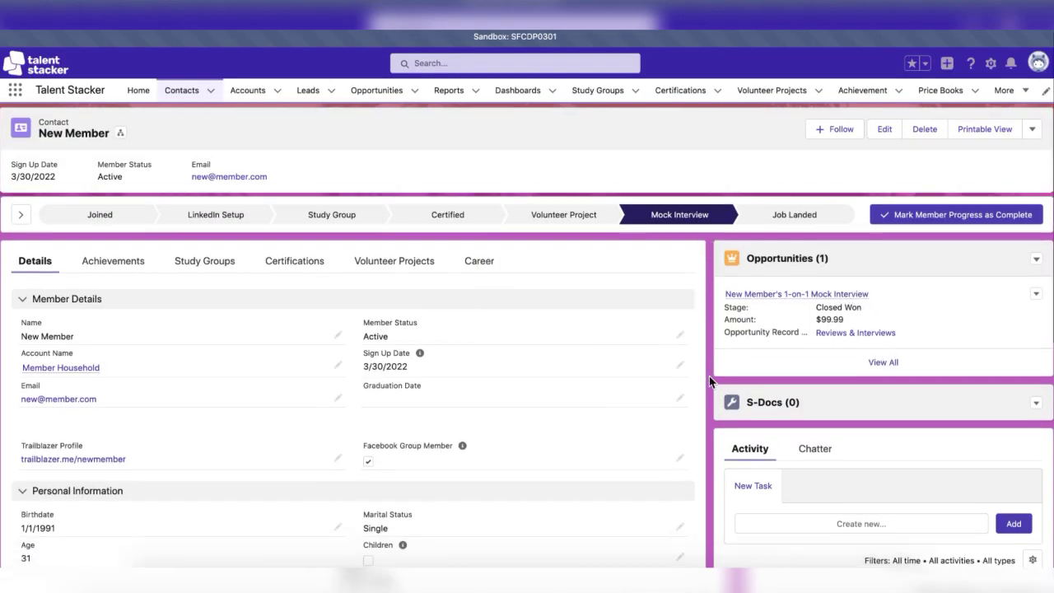
pyautogui.scroll(-2, 709, 375)
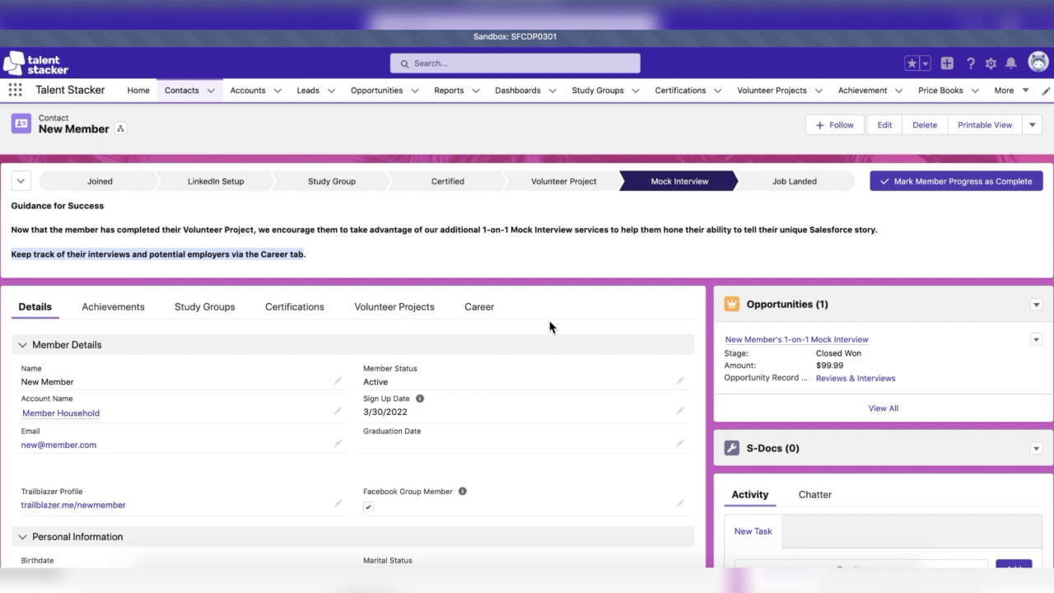
pyautogui.click(546, 290)
pyautogui.click(482, 313)
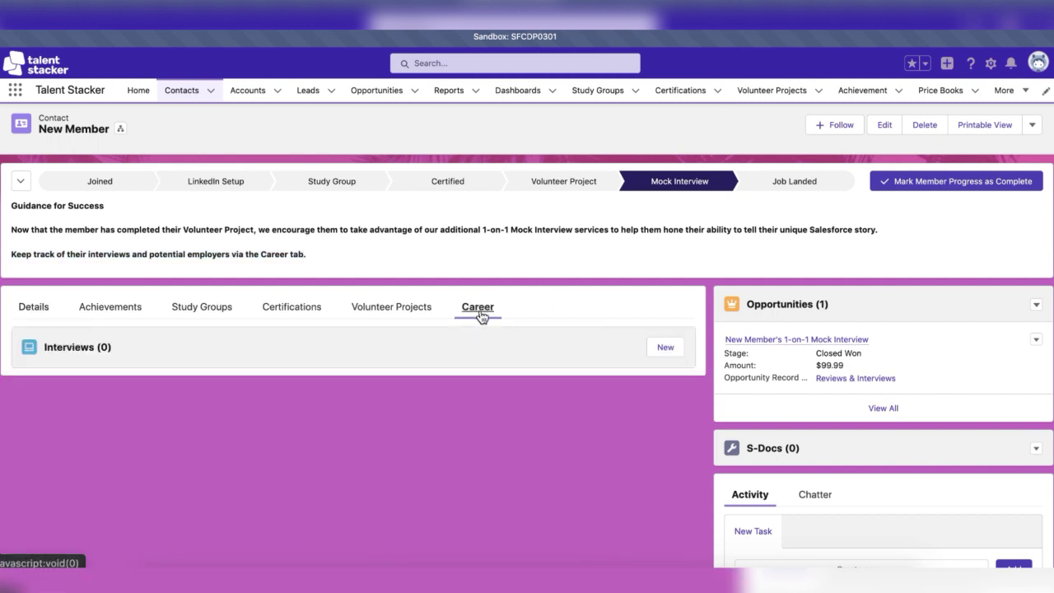
pyautogui.click(665, 349)
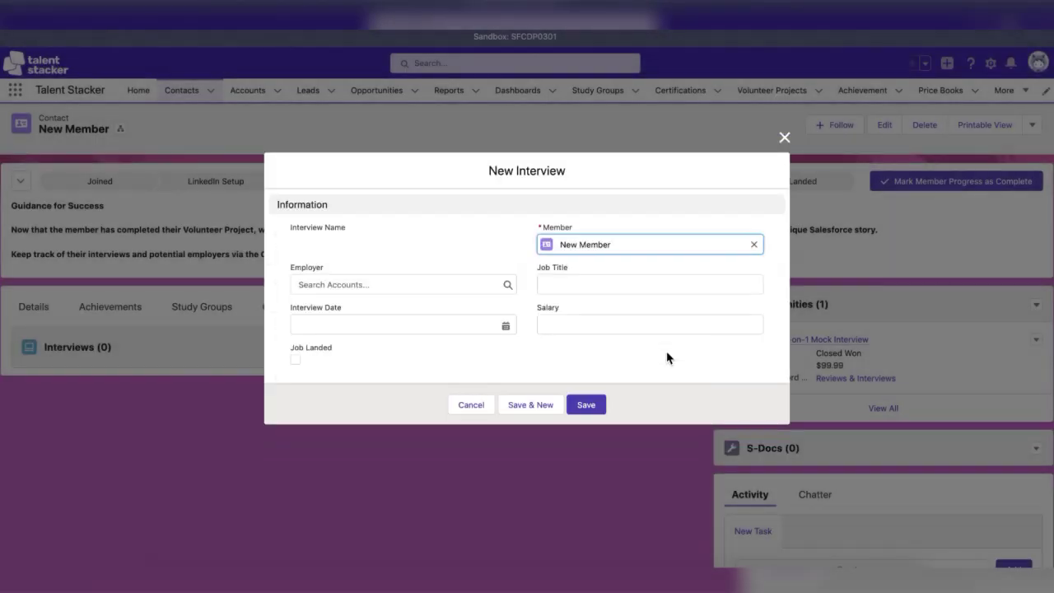
pyautogui.click(482, 284)
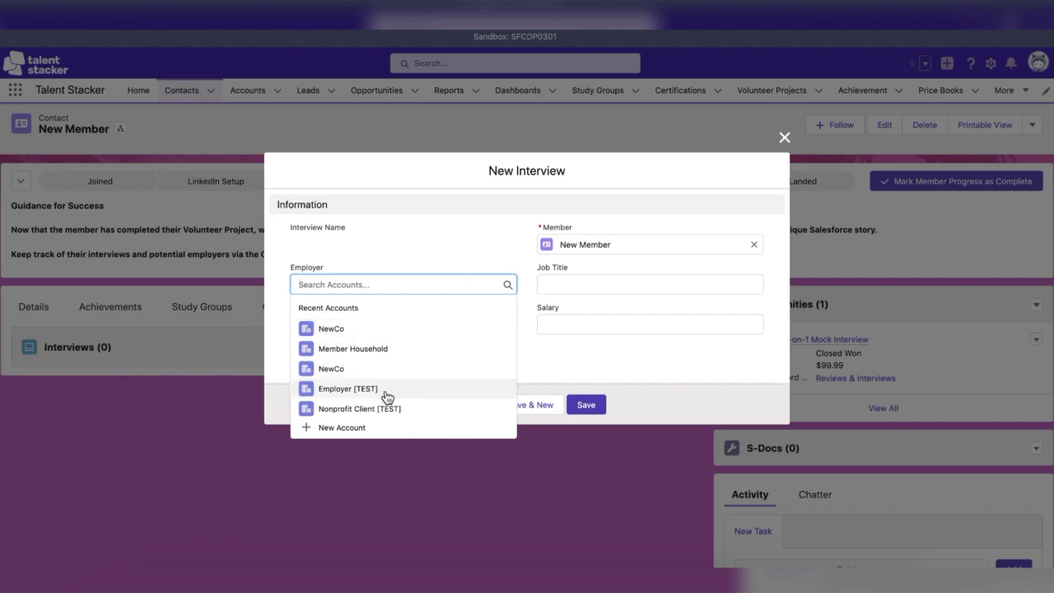
pyautogui.click(385, 390)
# Enter job title Business Analyst, date 3/31/2022, salary 60000, tick Job Landed, and save.
pyautogui.click(554, 280)
pyautogui.write('Business Analyst')
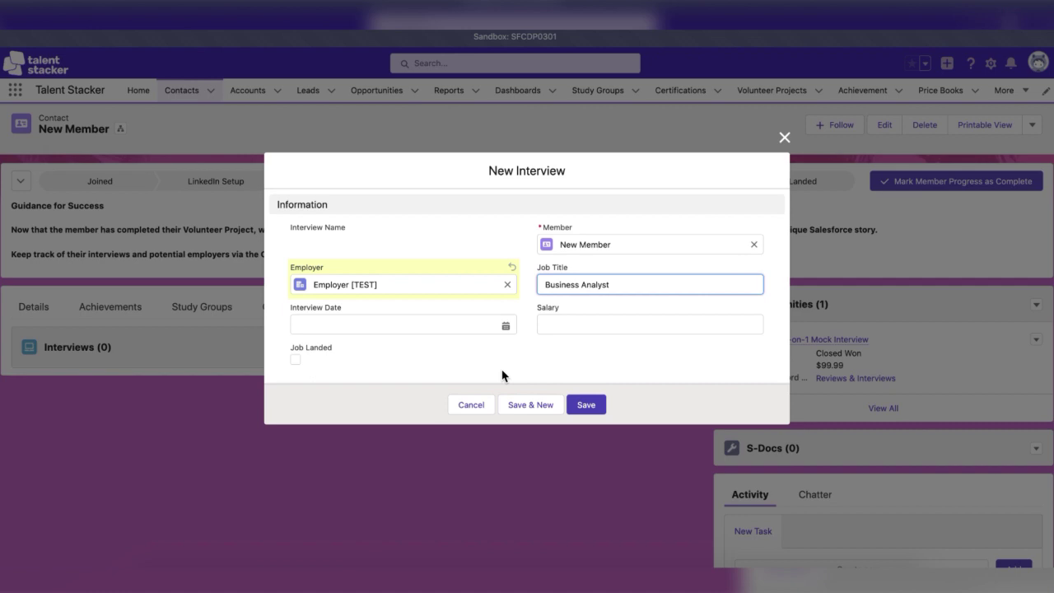
pyautogui.click(501, 375)
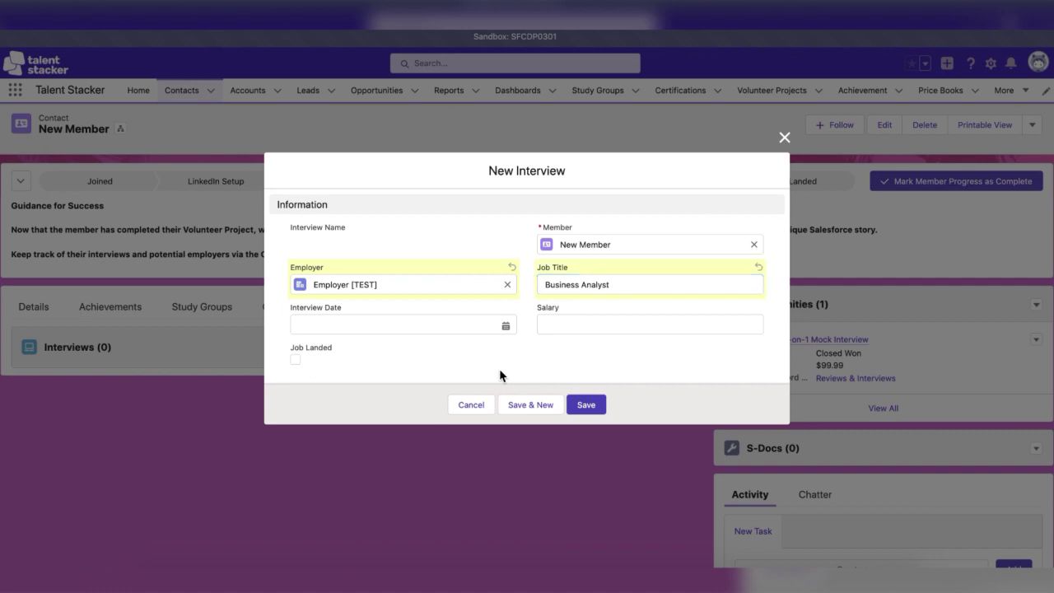
pyautogui.click(498, 327)
pyautogui.write('3/31/2022')
pyautogui.click(594, 332)
pyautogui.write('600000')
pyautogui.click(578, 363)
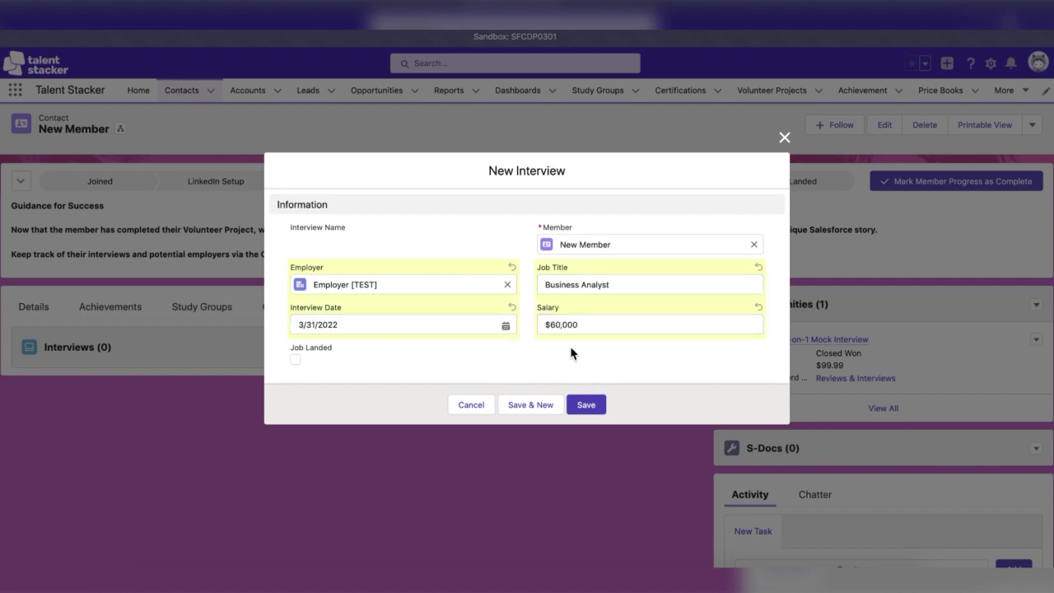
pyautogui.click(295, 361)
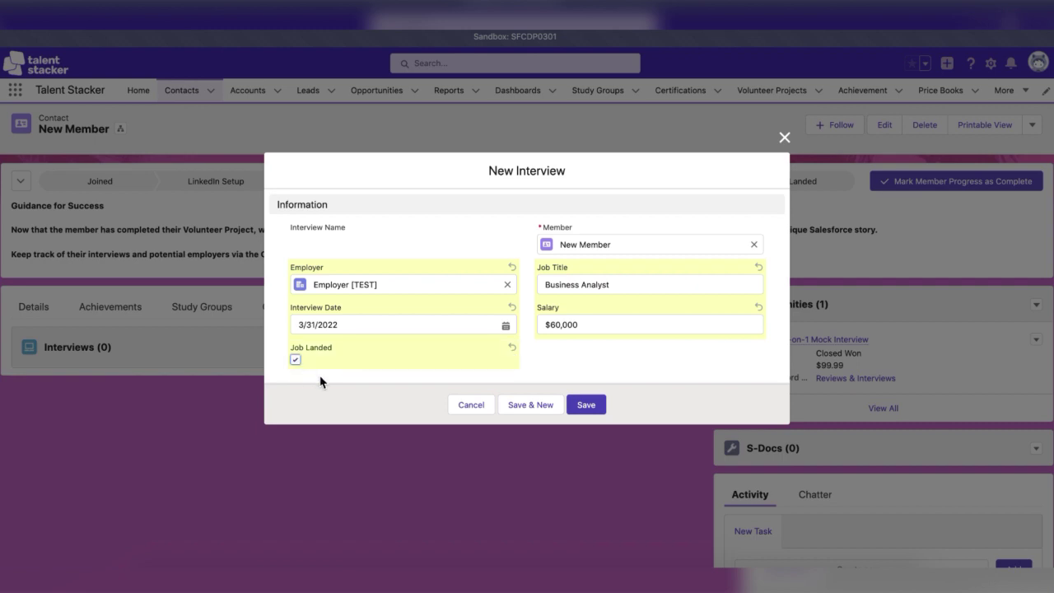
pyautogui.click(581, 405)
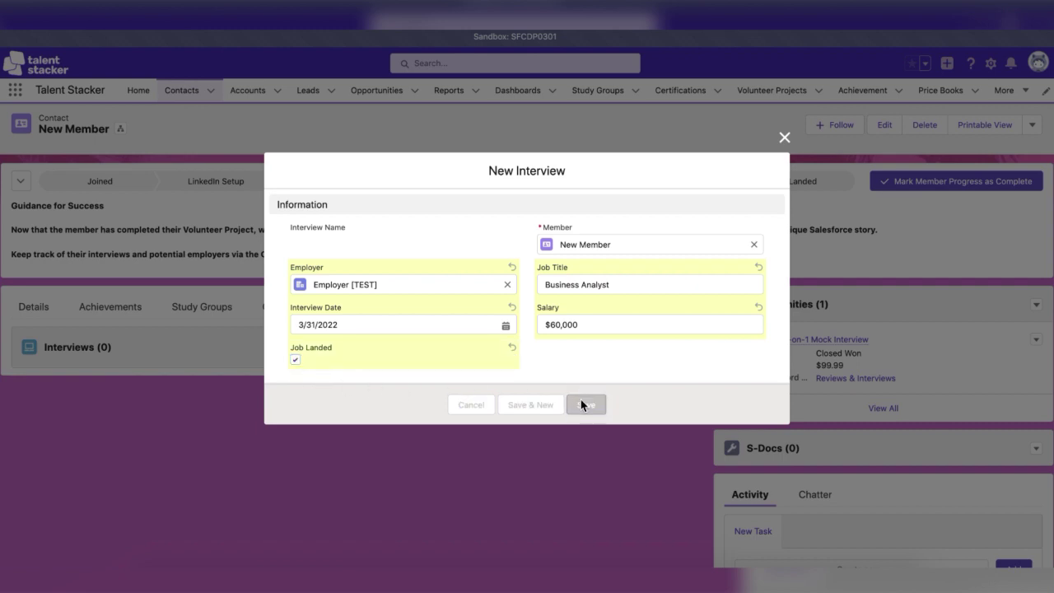